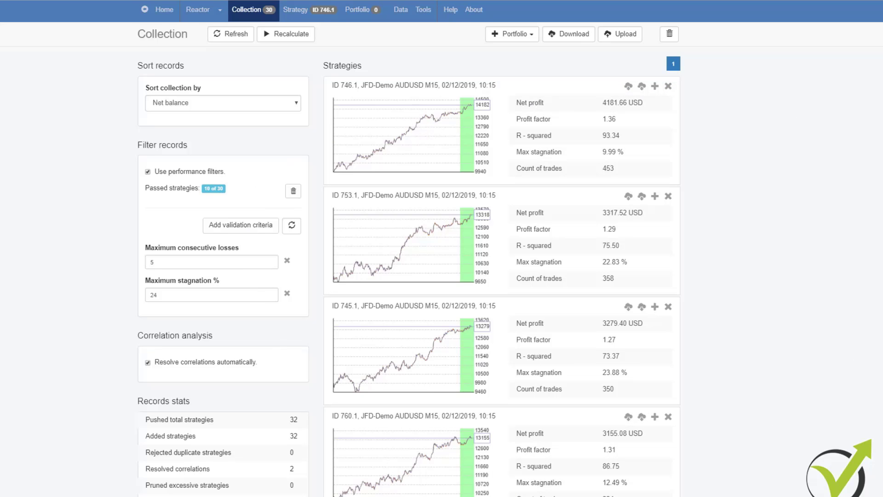
Download strategy 746.1 as MT4 and MT5 Expert Advisors, plus 753.1 and 745.1 for MT4
scroll(502, 276, "down", 15)
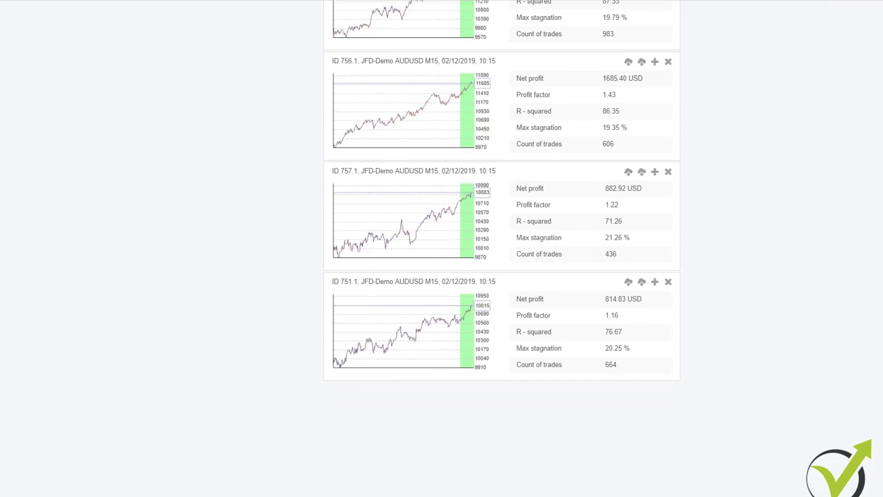
scroll(502, 277, "up", 15)
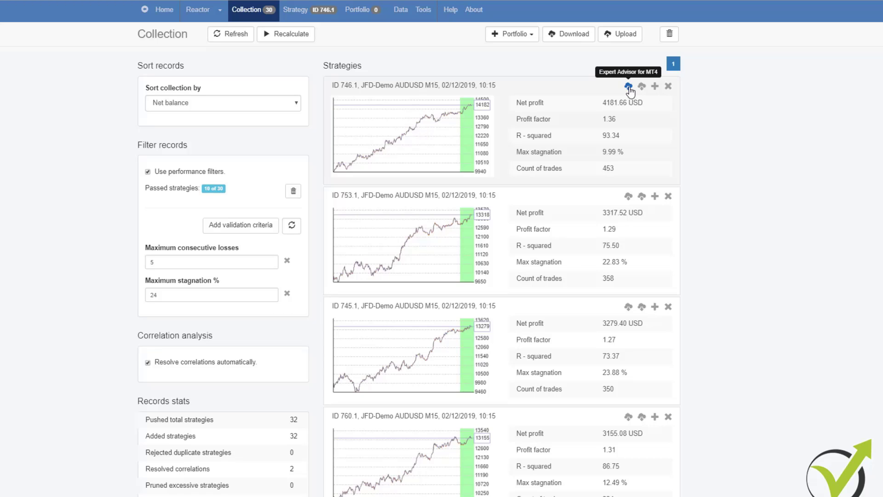
left_click(629, 87)
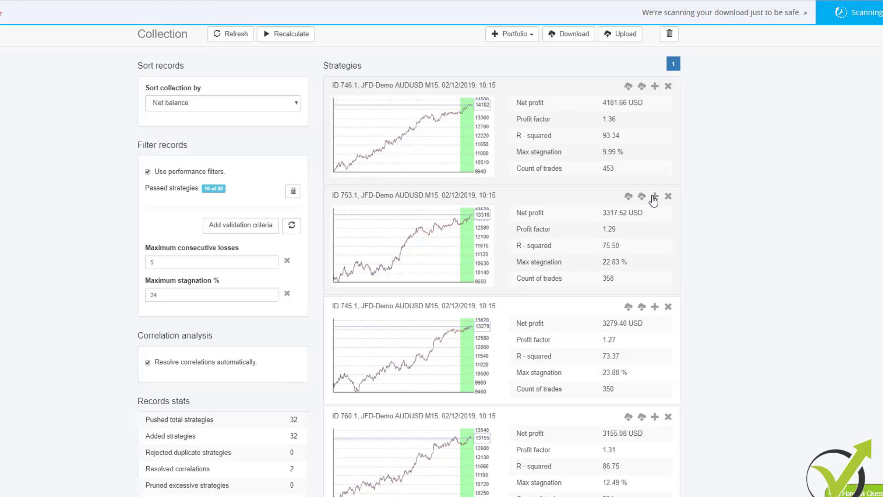
left_click(642, 88)
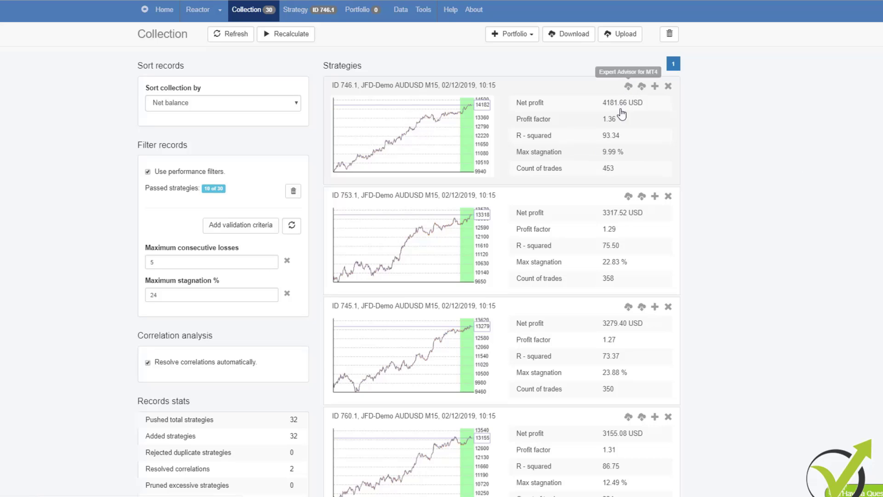
left_click(628, 197)
left_click(628, 307)
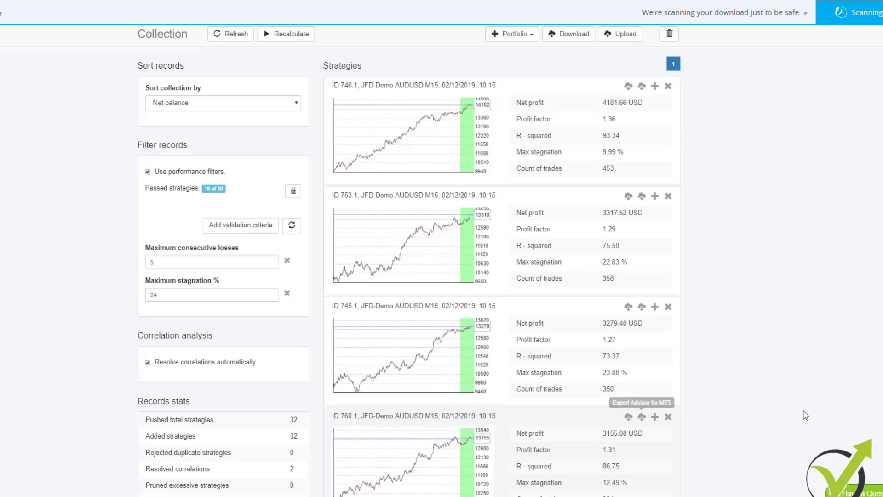
Download Expert Advisors for the lower cards, strategies 764.1 and 751.1
scroll(830, 396, "down", 2)
scroll(502, 248, "down", 9)
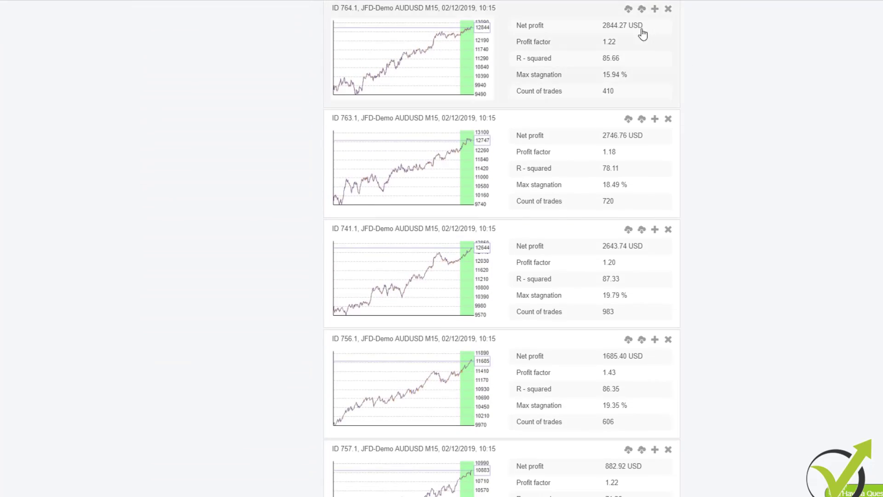
left_click(629, 8)
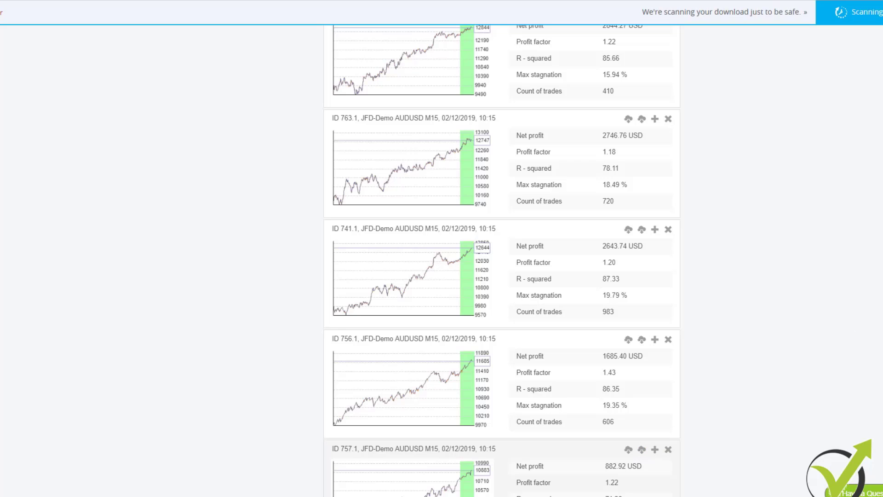
scroll(637, 323, "down", 6)
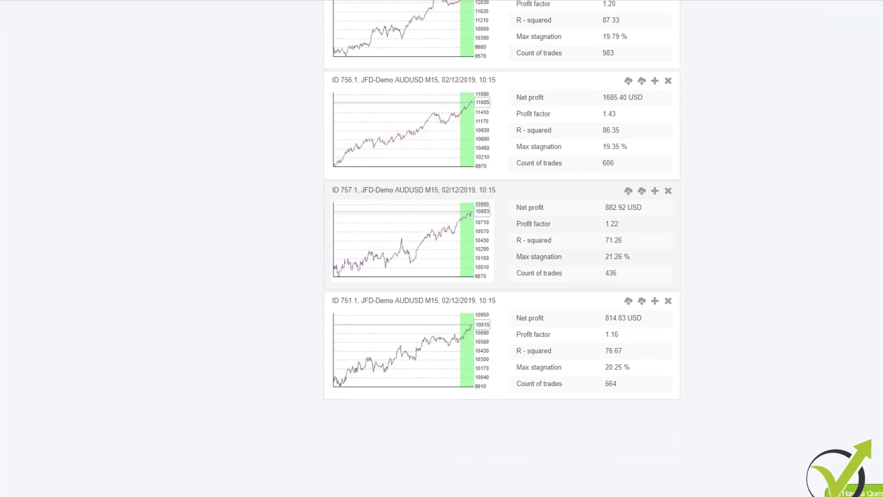
left_click(642, 302)
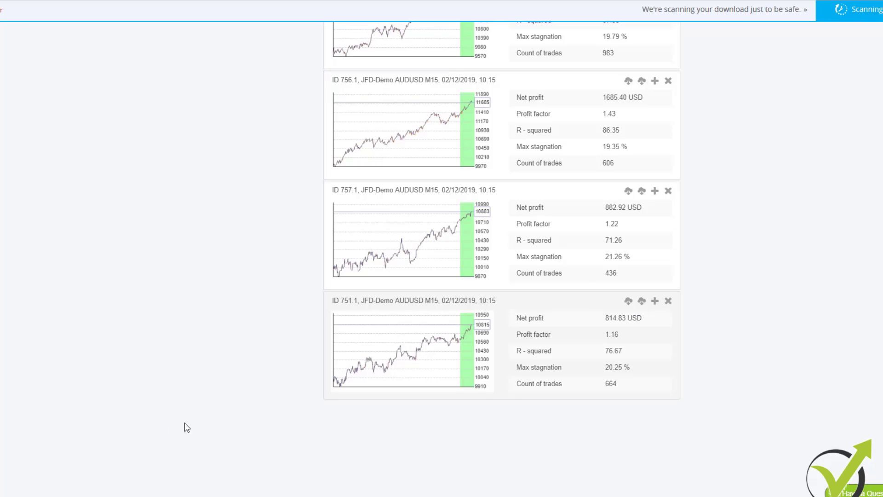
Show the downloads in the Downloads folder, sort by type, and copy the ten MQ4 files
left_click(40, 495)
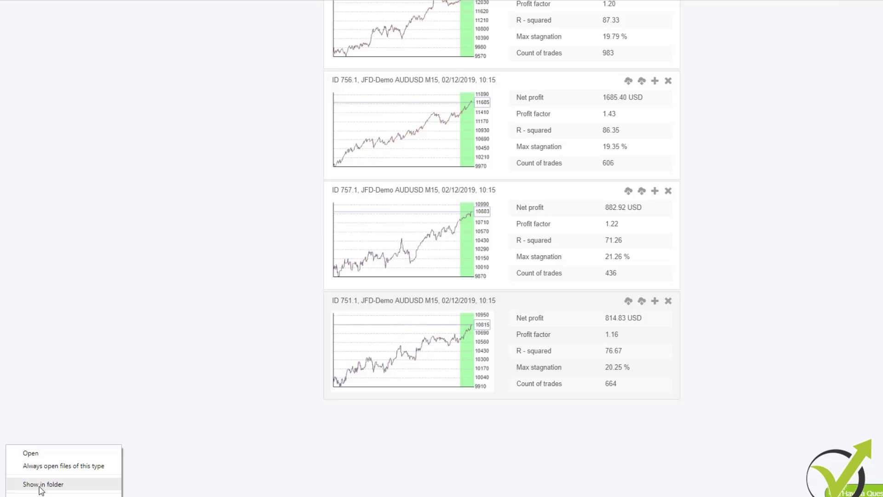
left_click(41, 485)
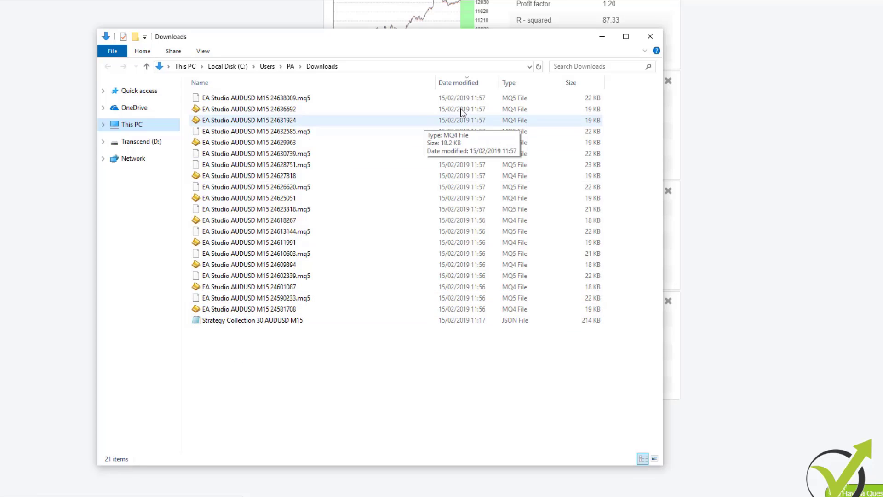
left_click(511, 83)
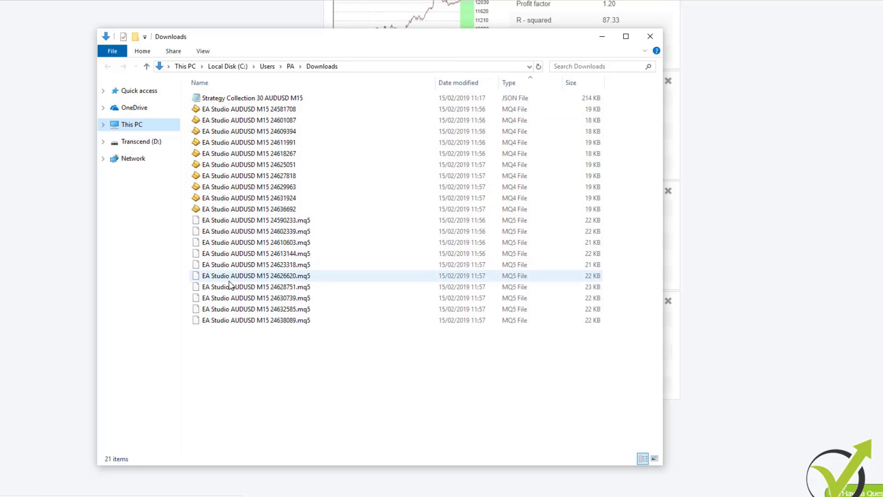
left_click_drag(185, 107, 415, 213)
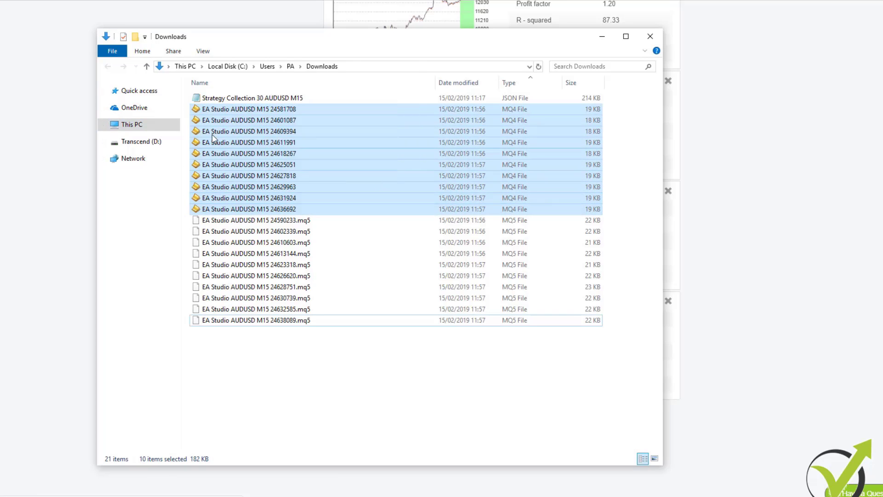
right_click(240, 153)
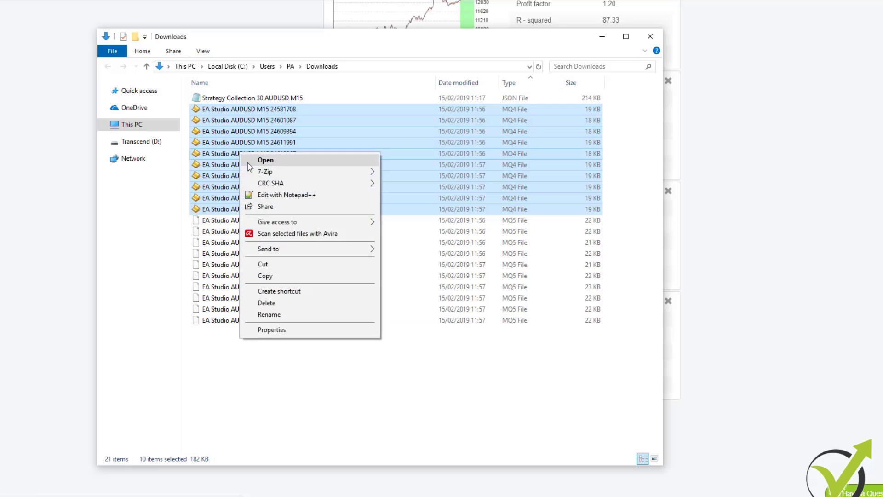
left_click(278, 276)
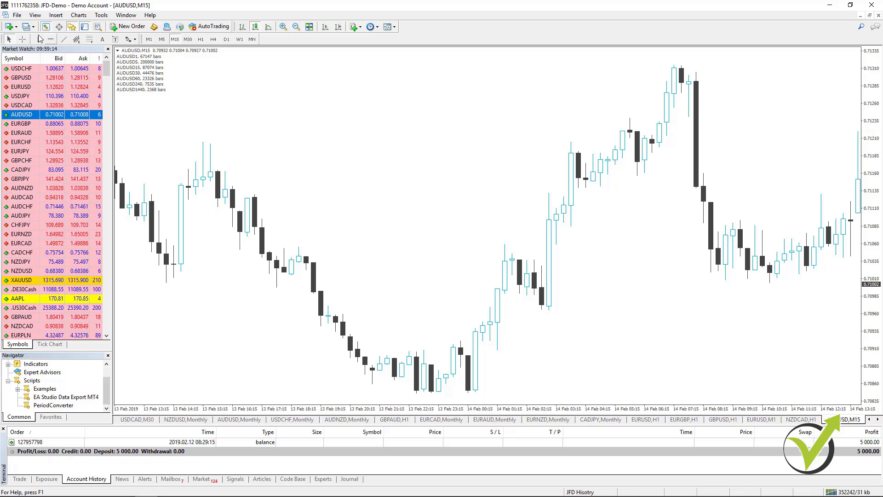
Paste the ten MQ4 files into MQL4\Experts in MetaTrader 4's data folder
left_click(17, 16)
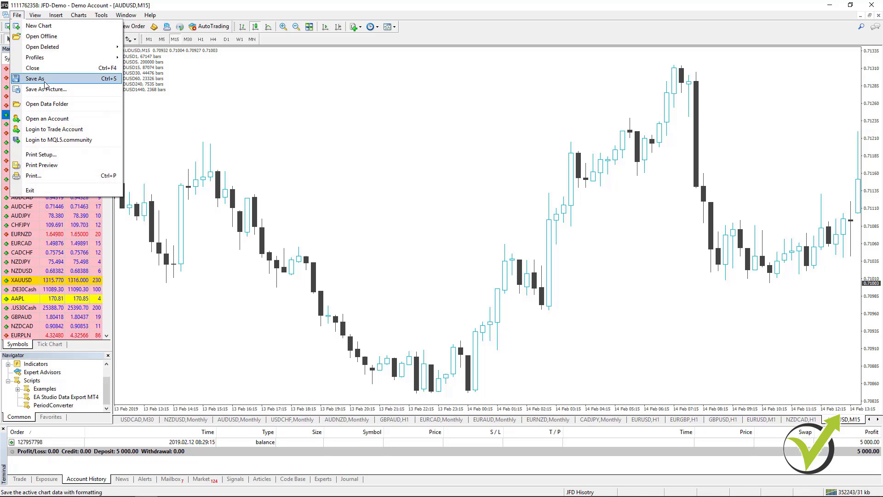
left_click(46, 104)
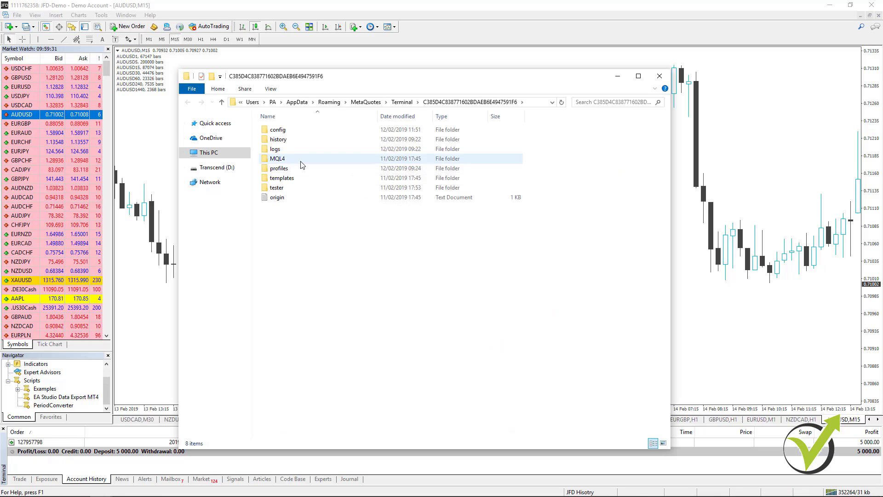
double_click(278, 159)
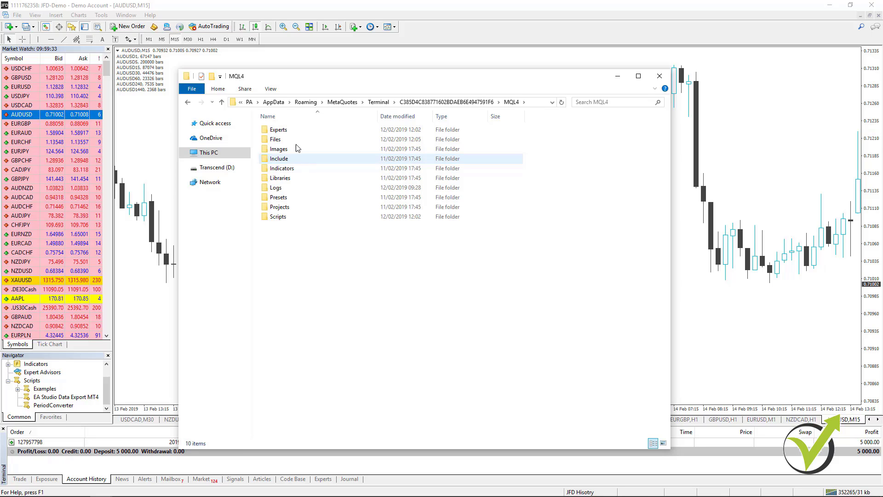
double_click(296, 129)
right_click(299, 177)
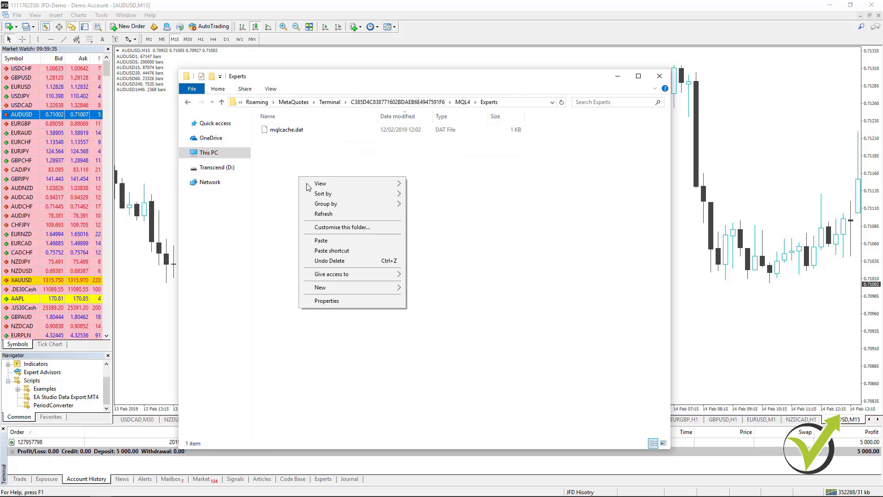
left_click(322, 241)
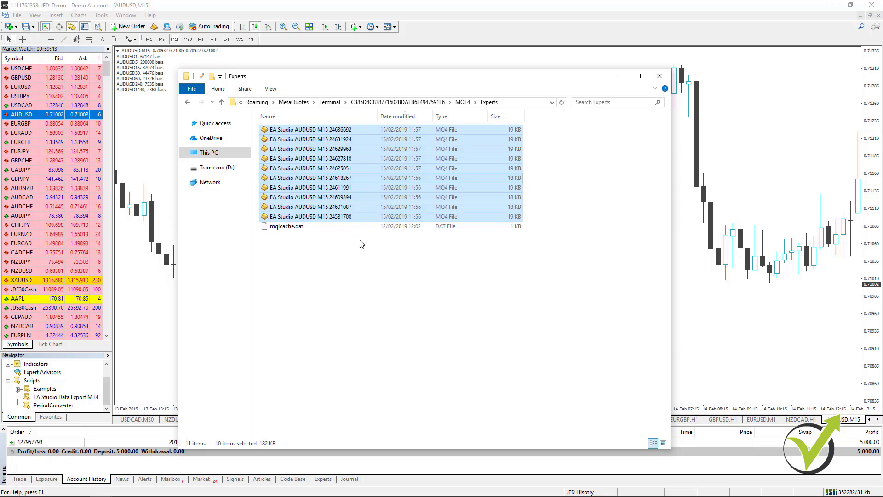
left_click(362, 130)
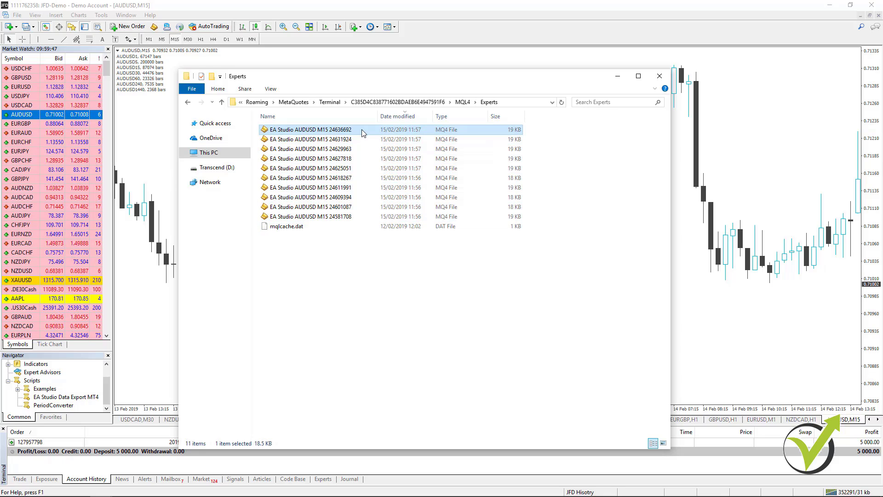
Open EA Studio AUDUSD M15 24636692.mq4 in MetaEditor and compile it with 0 errors, 0 warnings
double_click(362, 131)
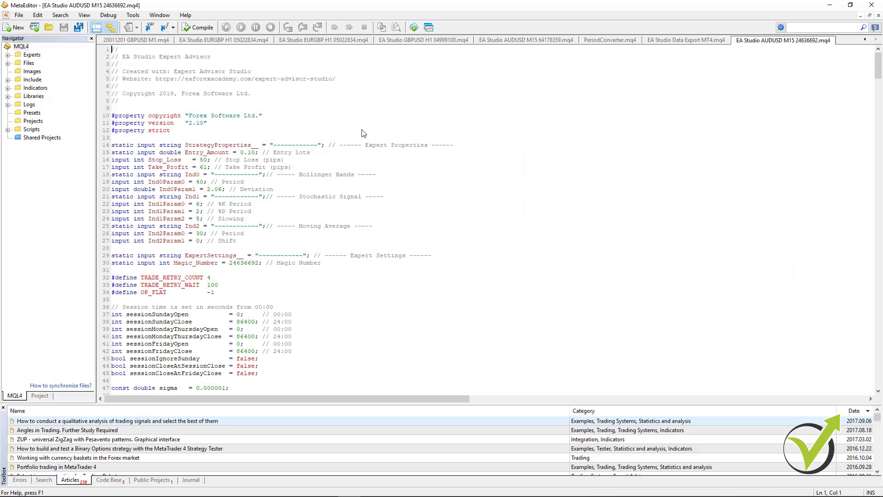
left_click_drag(878, 65, 813, 310)
left_click_drag(880, 69, 841, 56)
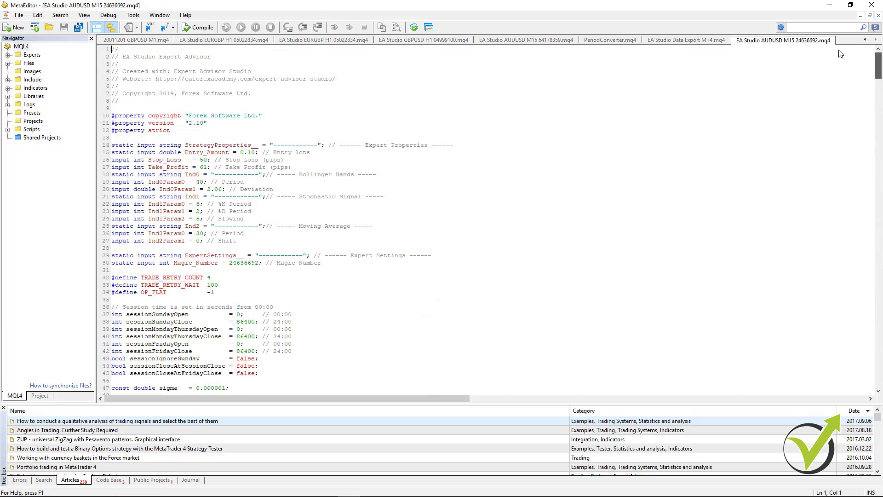
left_click(199, 29)
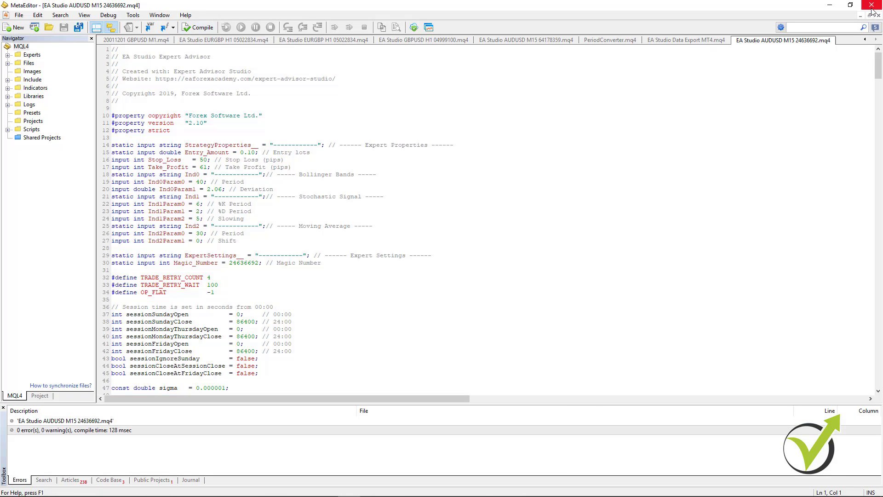
left_click(872, 8)
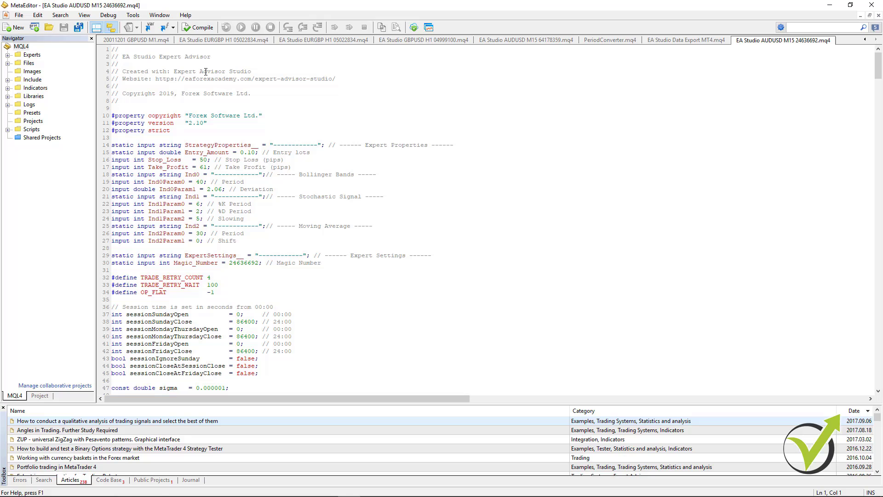
left_click(184, 29)
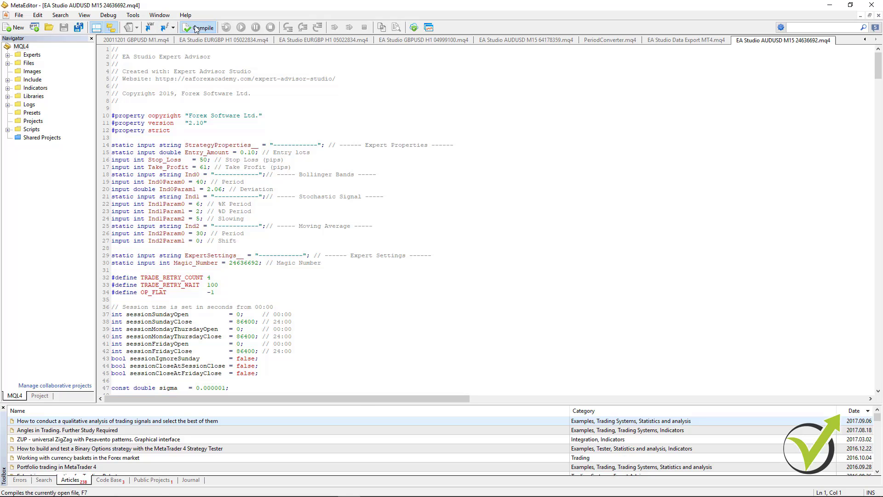
Close MetaEditor and the Experts folder, then refresh the Navigator's Expert Advisors list
left_click(874, 7)
left_click(633, 72)
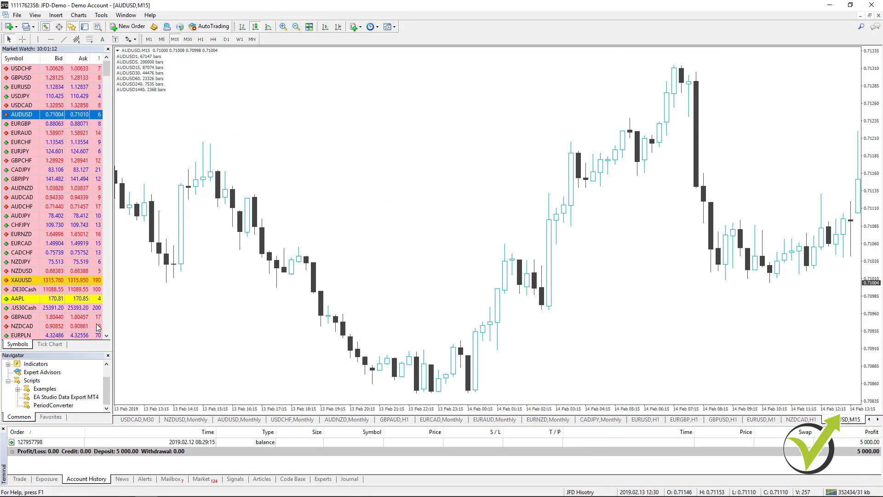
right_click(42, 373)
left_click(66, 412)
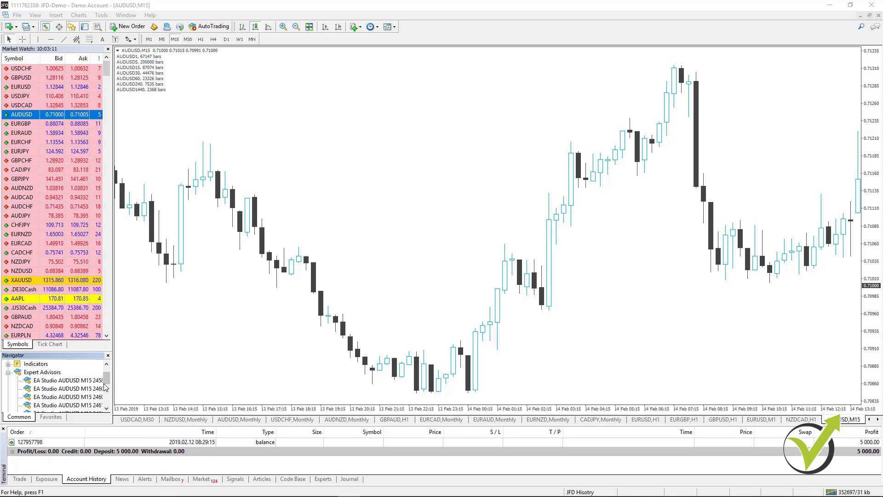
Enlarge the Navigator panel and bring the AUDUSD,M15 chart tab into view
scroll(106, 388, "down", 1)
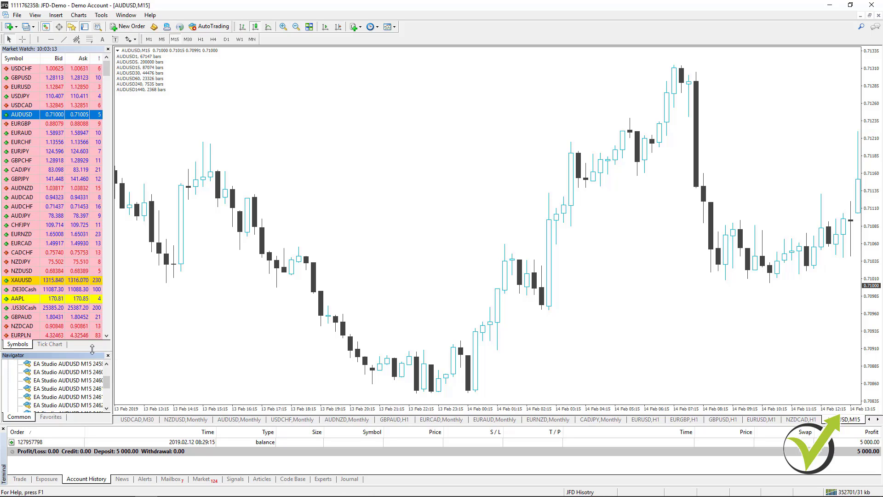
left_click_drag(92, 349, 102, 305)
scroll(109, 357, "up", 1)
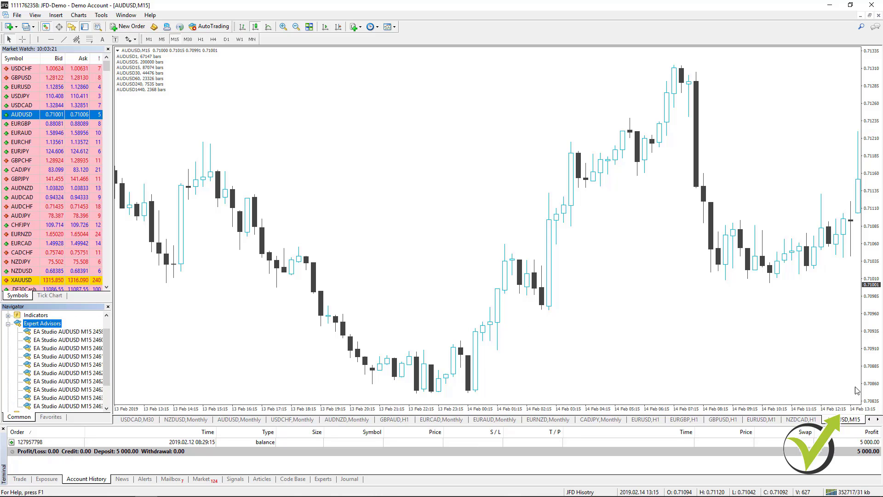
left_click(878, 420)
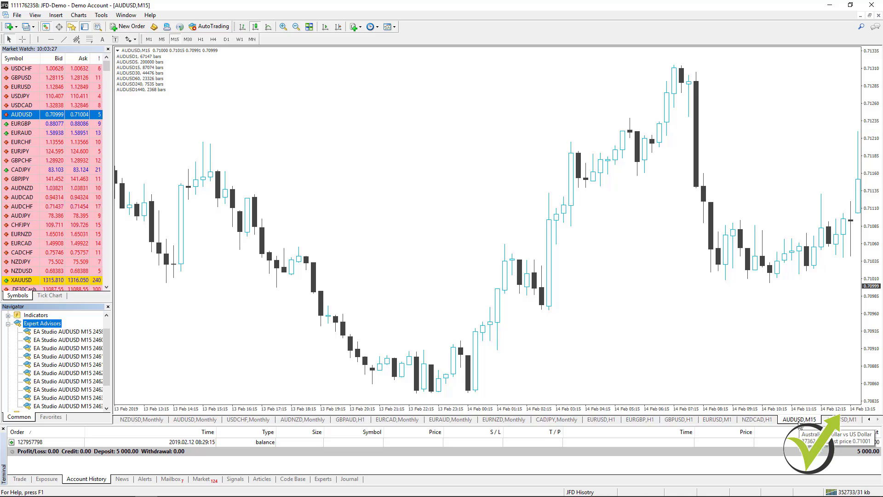
Set the AUDUSD chart to M15 and open four new AUDUSD chart windows from Market Watch
left_click(842, 421)
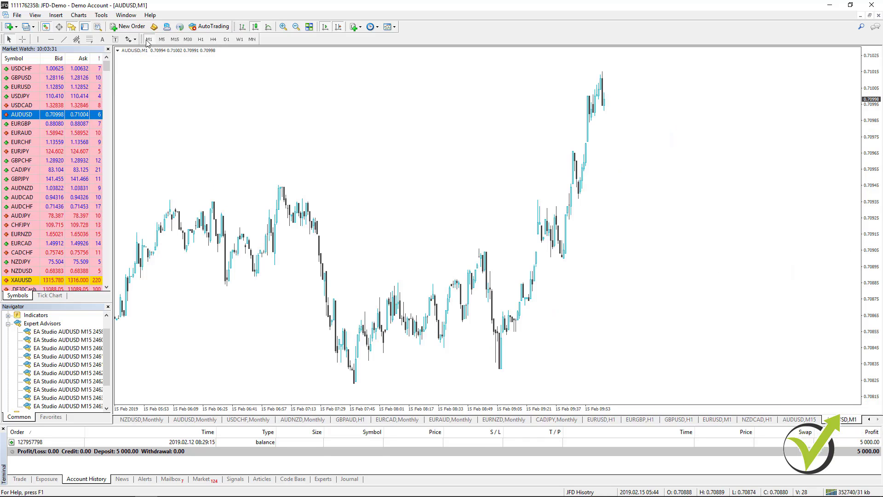
left_click(175, 39)
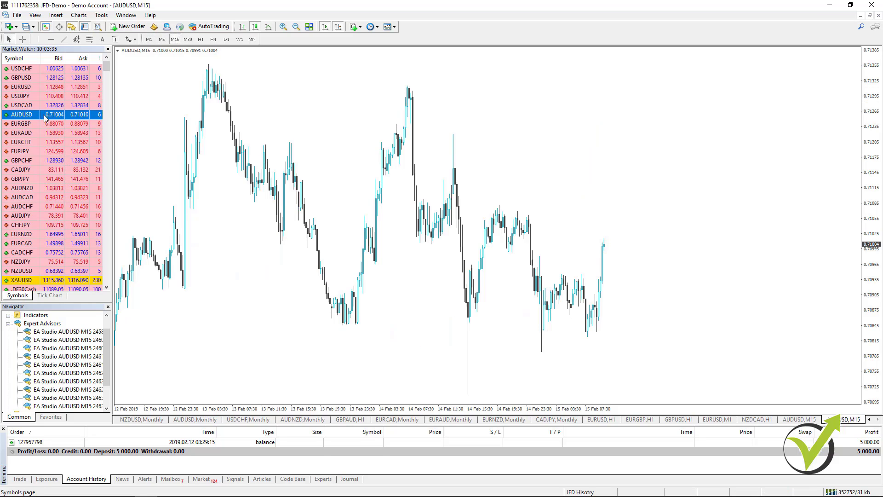
right_click(27, 118)
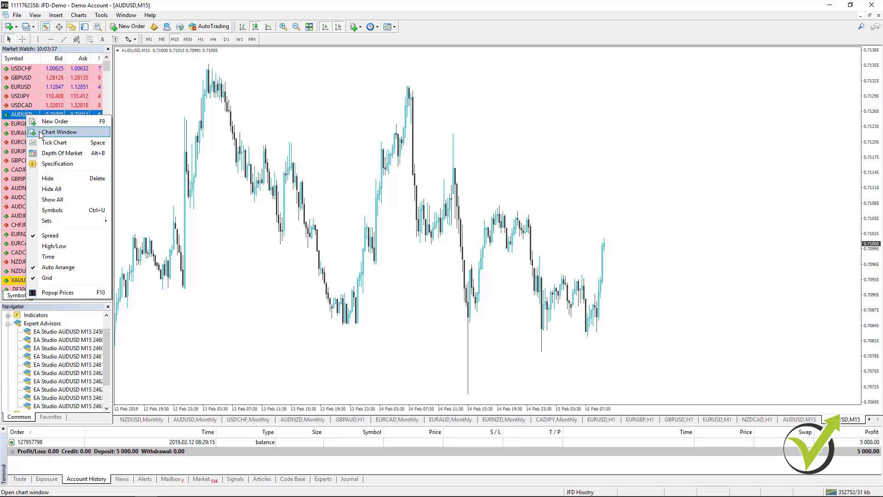
left_click(43, 132)
right_click(27, 117)
left_click(37, 132)
right_click(28, 118)
left_click(44, 129)
right_click(28, 115)
left_click(47, 131)
Open four more AUDUSD chart windows from Market Watch
right_click(28, 115)
left_click(39, 129)
right_click(30, 116)
left_click(42, 129)
right_click(30, 116)
left_click(39, 127)
right_click(30, 116)
left_click(42, 129)
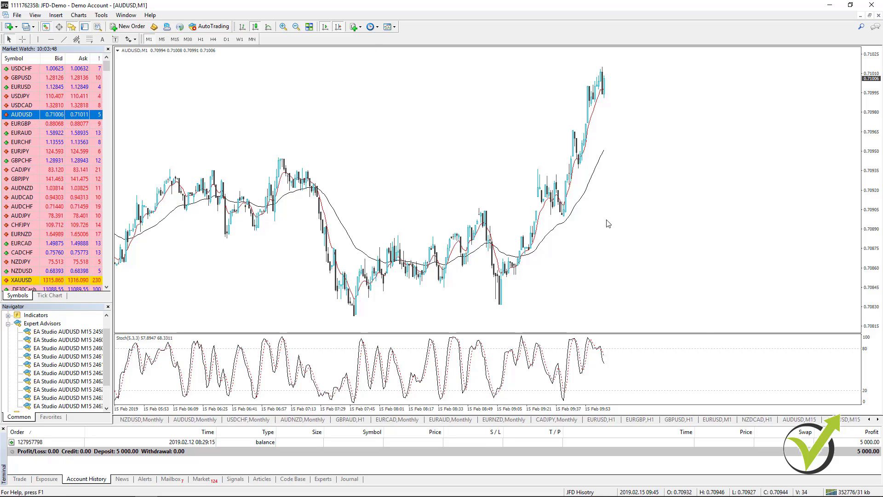
Scroll the chart tabs to the end and switch to the first new AUDUSD,M1 chart
left_click(878, 419)
left_click(878, 420)
left_click(878, 419)
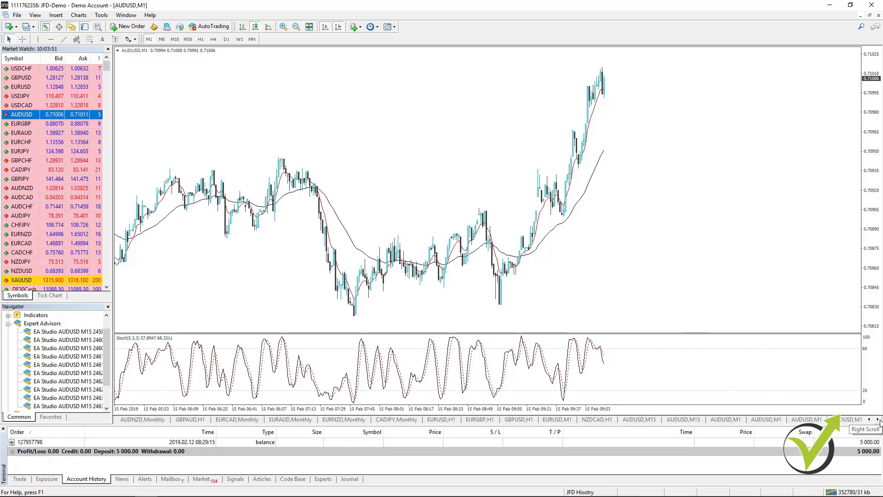
left_click(878, 420)
left_click(877, 420)
left_click(877, 420)
left_click(878, 420)
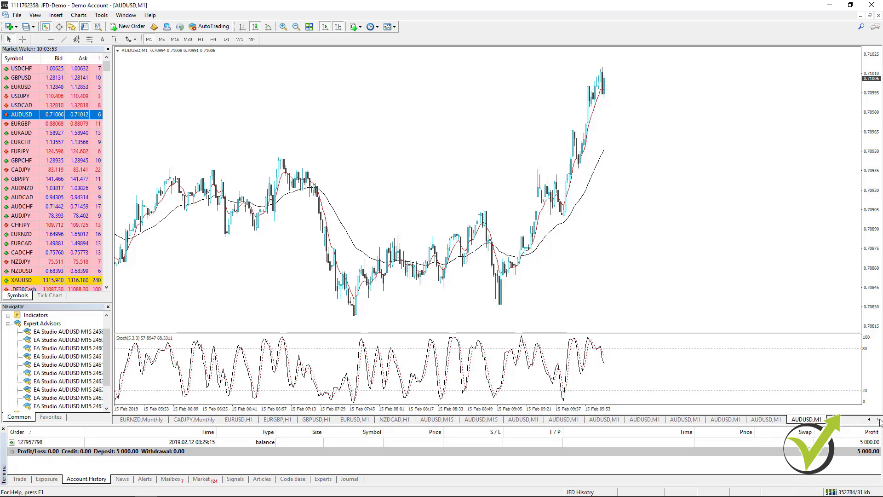
left_click(523, 419)
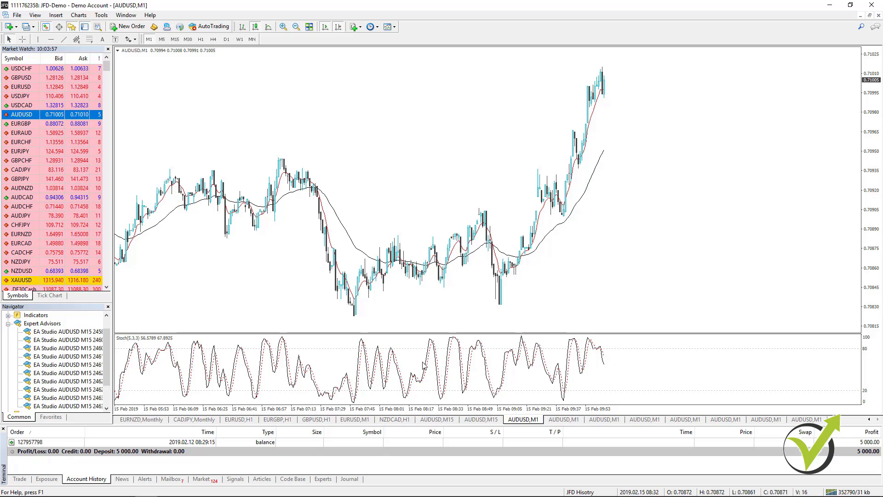
Save the clean AUDUSD,M15 chart as template 'No Indicators chart with white background'
left_click(482, 420)
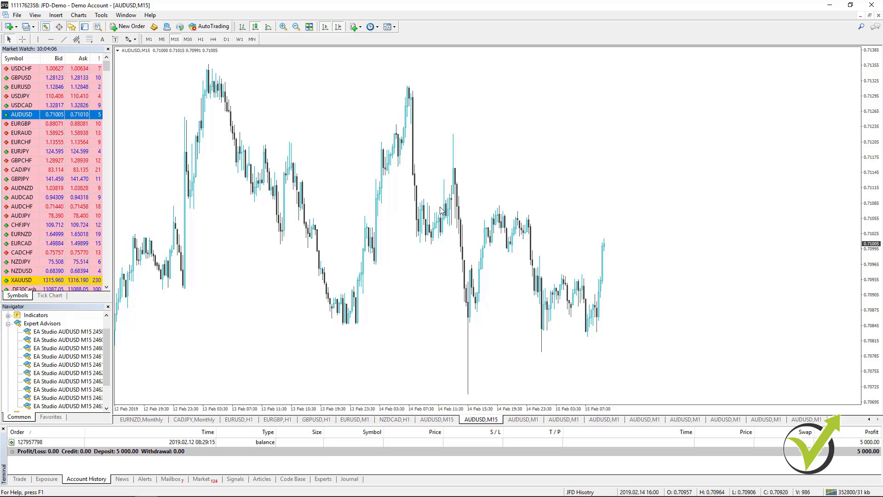
right_click(495, 137)
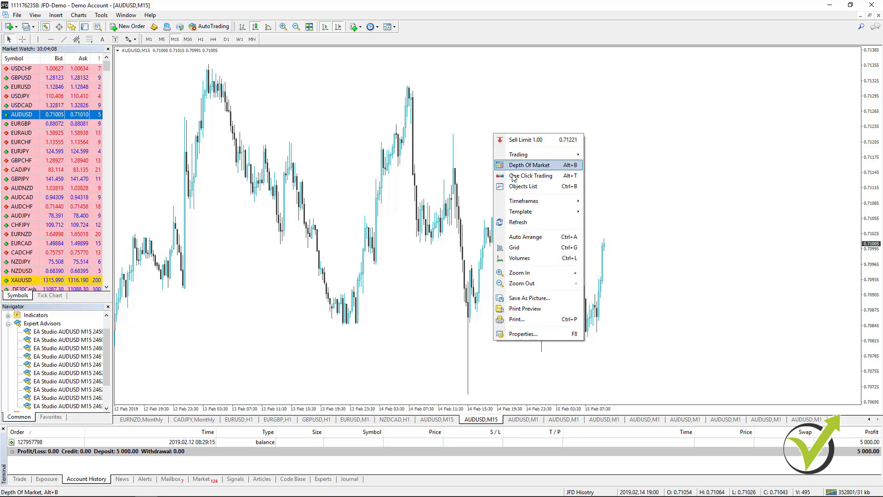
mouse_move(526, 215)
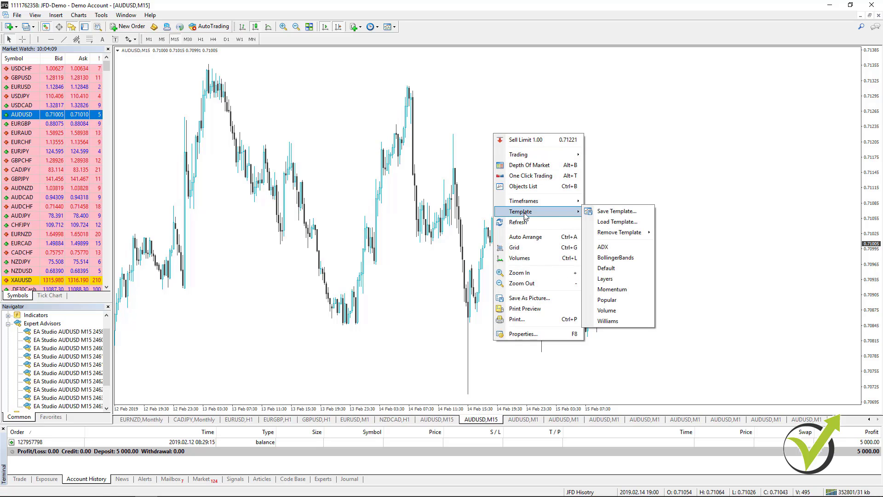
left_click(623, 215)
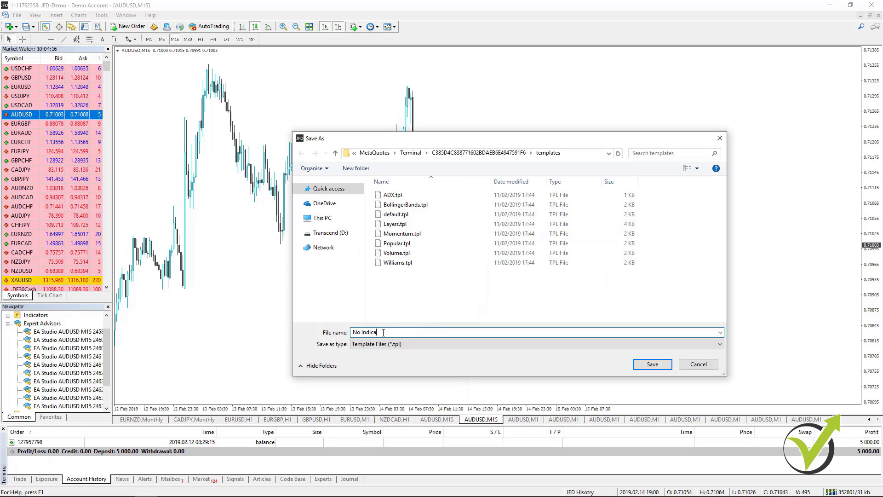
type("No Indicators chart with white background")
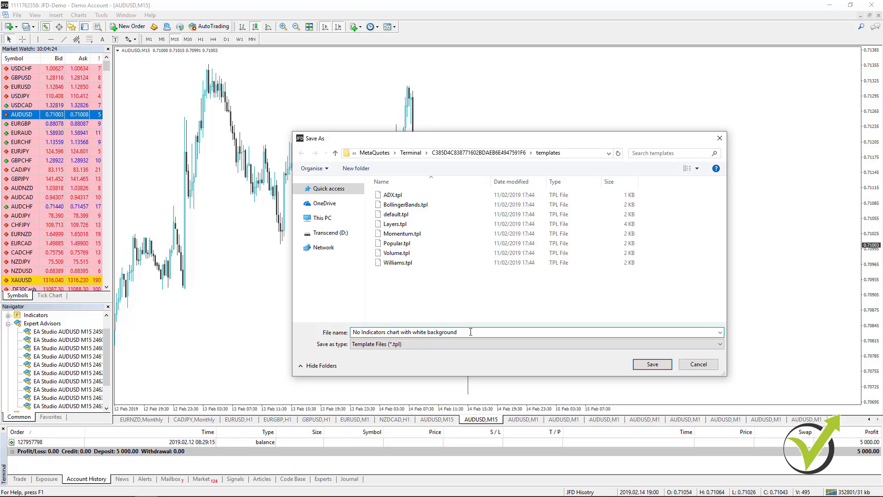
Save the template, then apply it to the first new AUDUSD chart and set M15
left_click(653, 365)
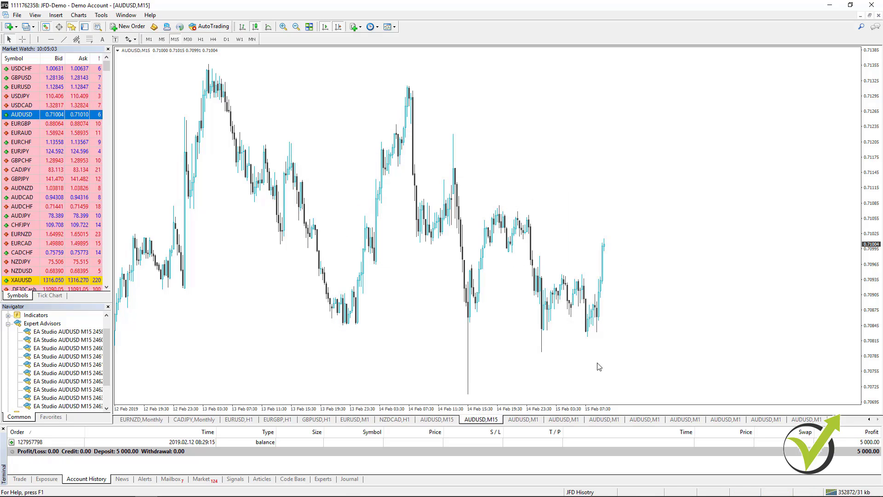
left_click(523, 419)
right_click(350, 138)
mouse_move(392, 224)
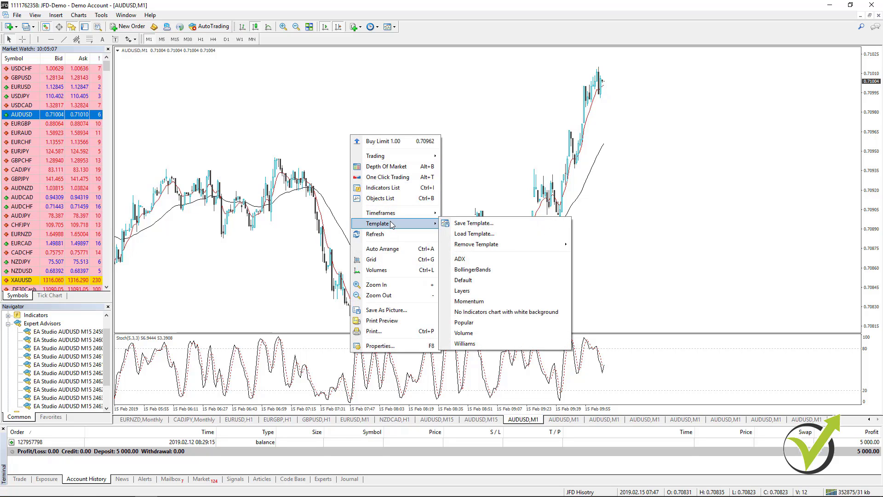
left_click(488, 313)
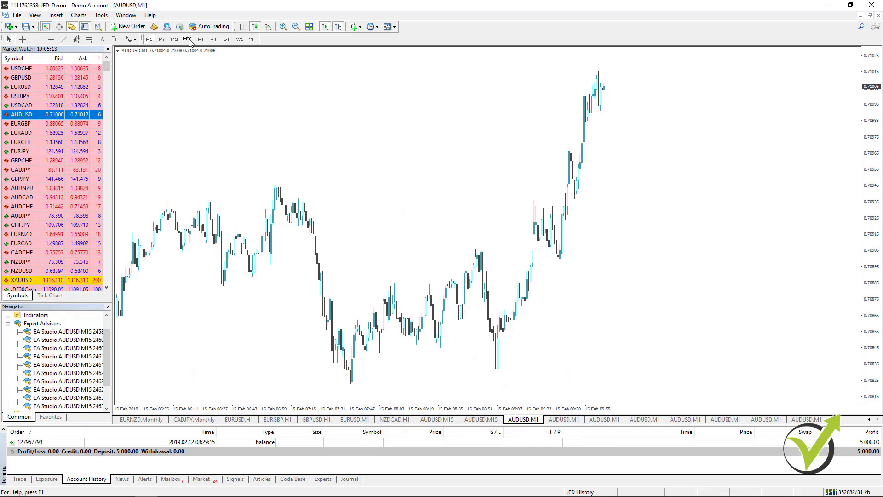
left_click(175, 39)
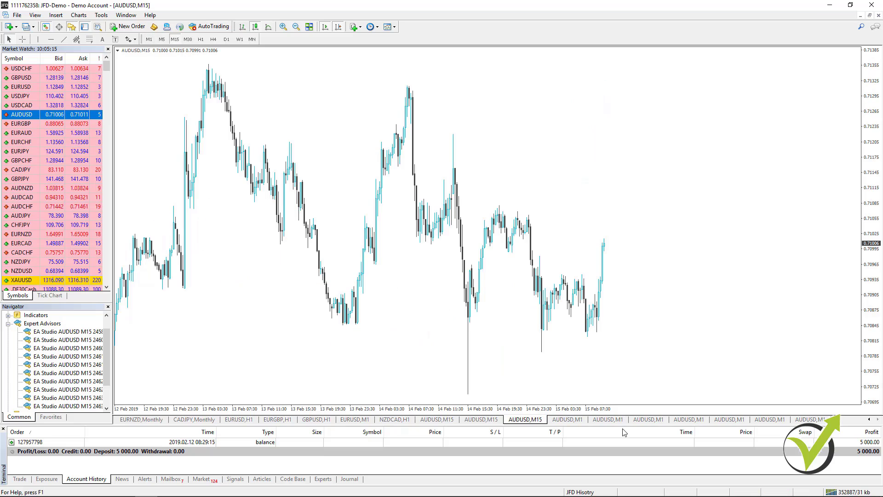
Apply the white no-indicator template to the second AUDUSD chart and set it to M15
left_click(573, 421)
right_click(442, 151)
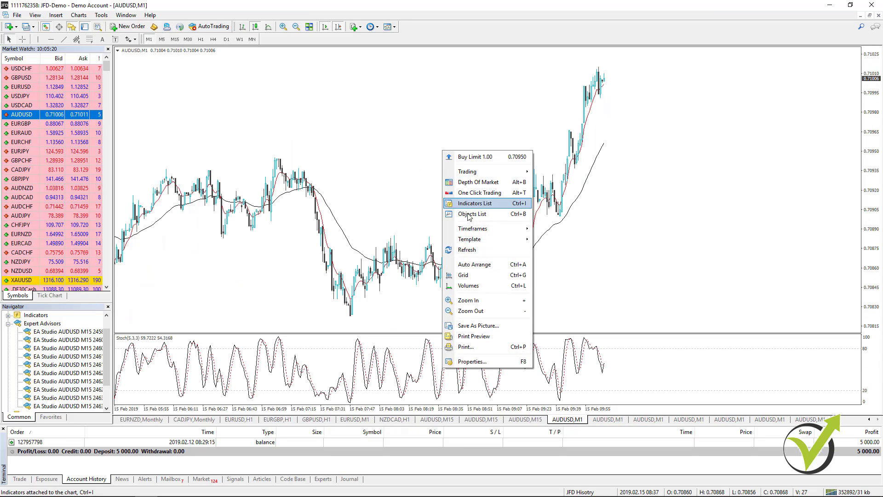
mouse_move(501, 237)
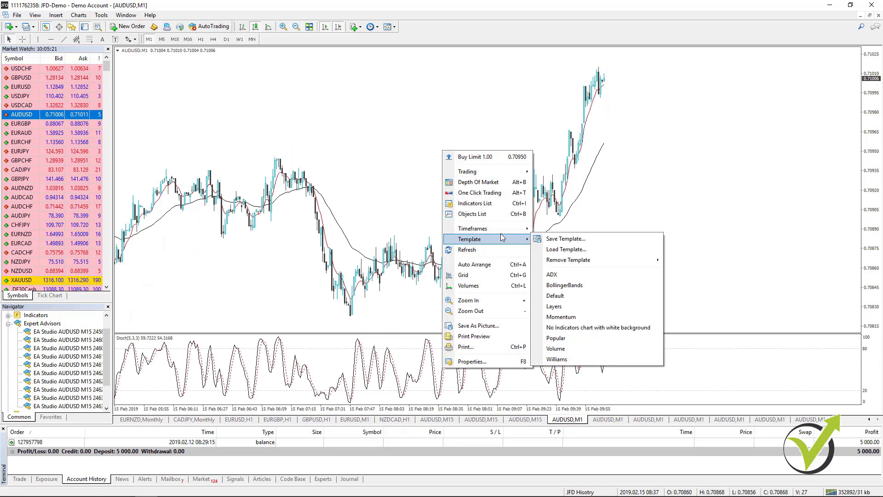
left_click(594, 328)
left_click(175, 39)
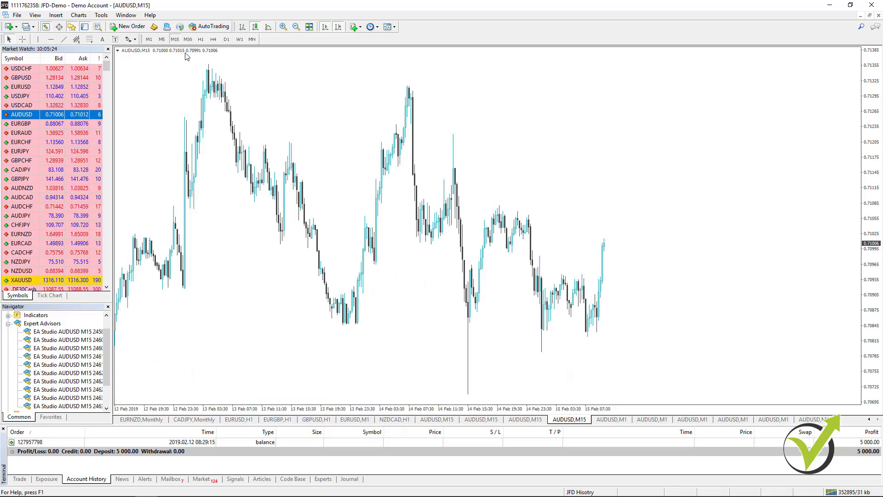
Give the third AUDUSD chart the template and M15, then bring up the fourth chart's templates
left_click(611, 421)
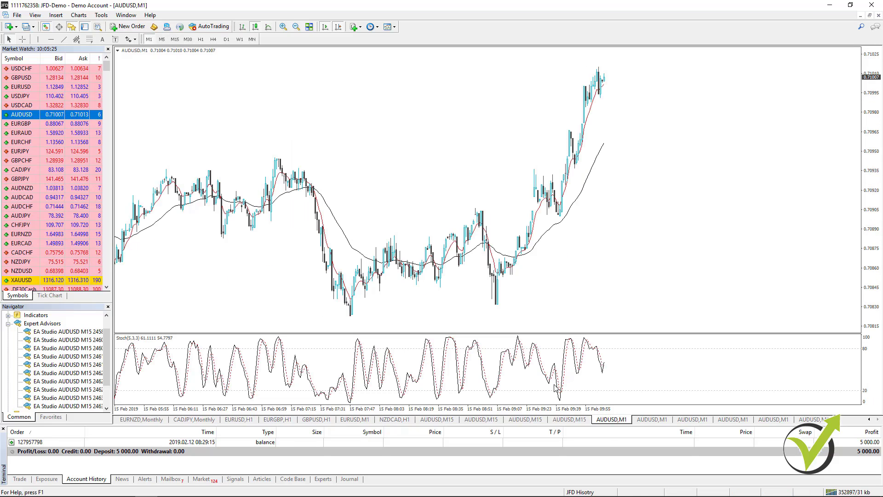
right_click(392, 154)
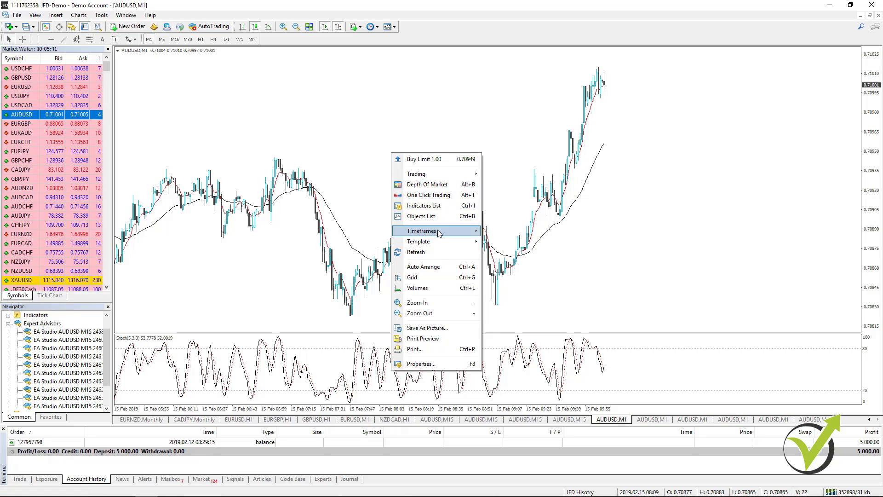
mouse_move(440, 240)
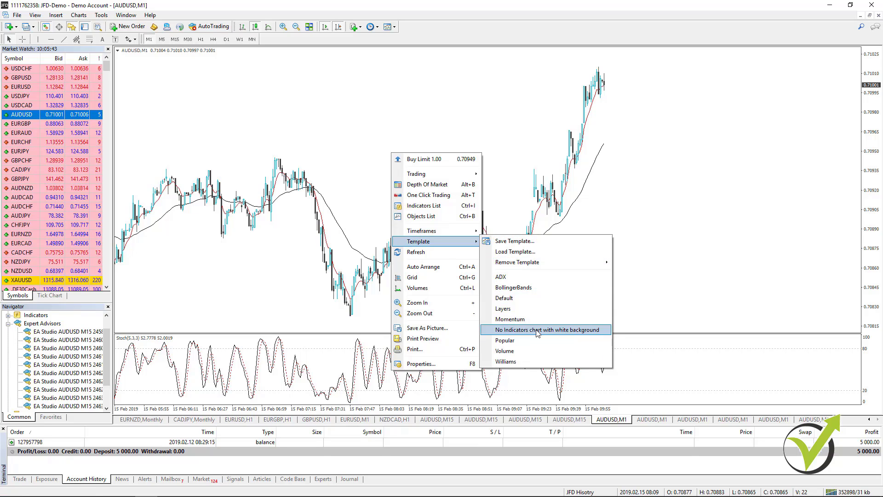
left_click(537, 330)
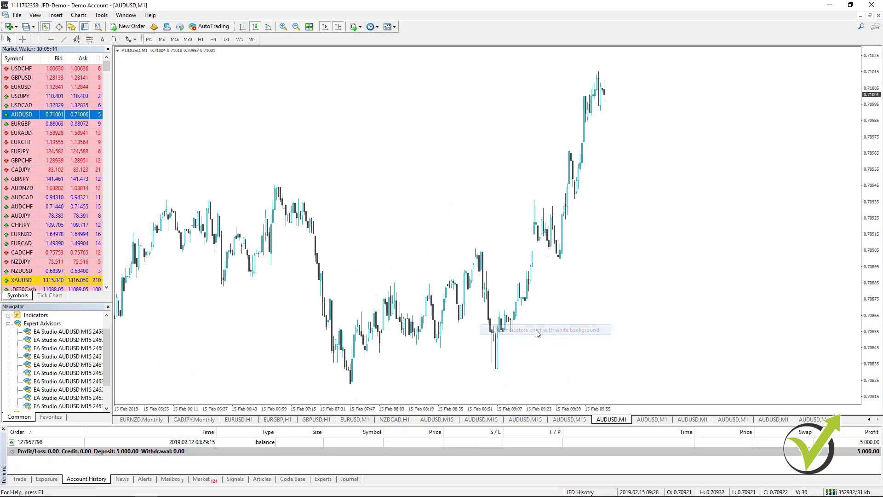
left_click(174, 39)
left_click(659, 421)
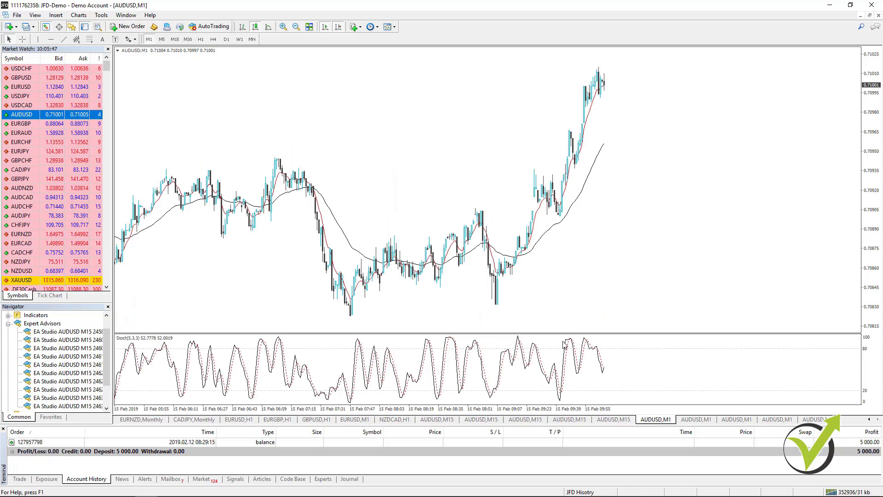
right_click(394, 156)
mouse_move(428, 244)
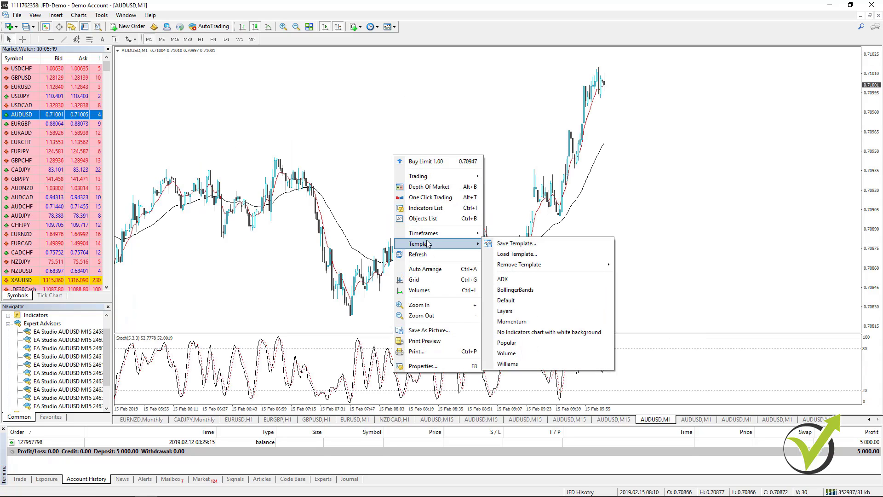
Apply the white no-indicator template and M15 to the fourth and fifth AUDUSD charts
left_click(519, 331)
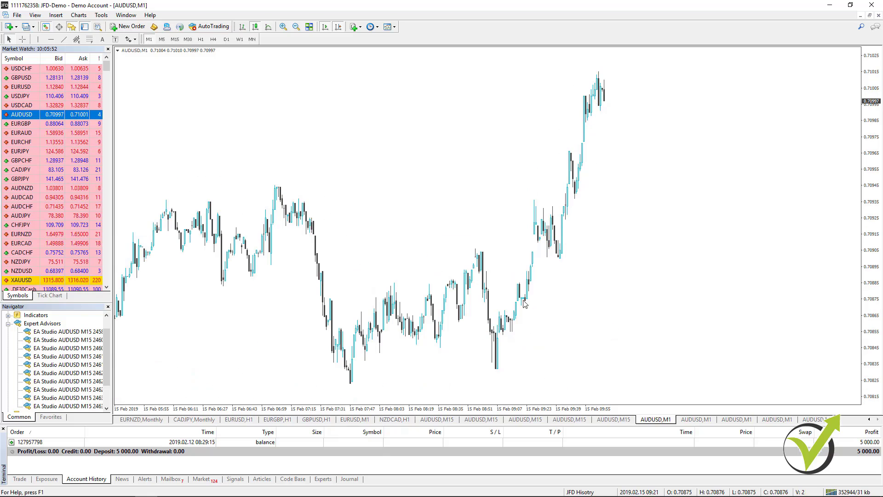
left_click(175, 39)
left_click(695, 422)
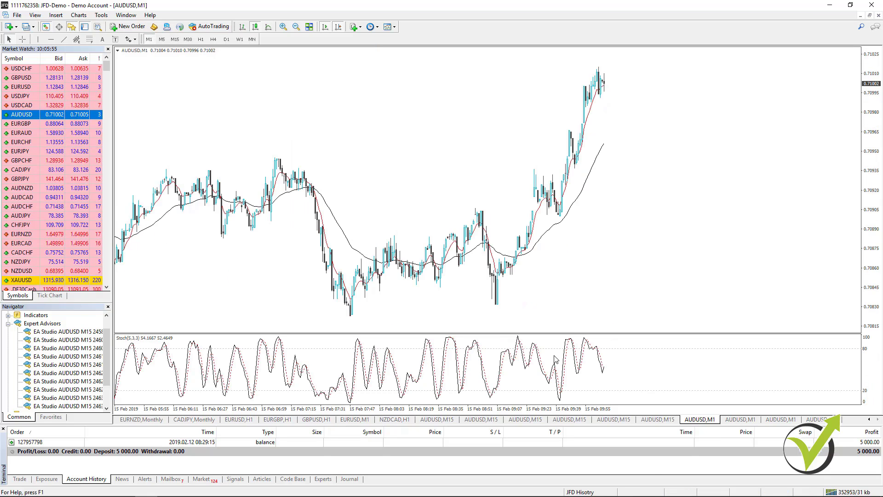
right_click(411, 166)
mouse_move(457, 255)
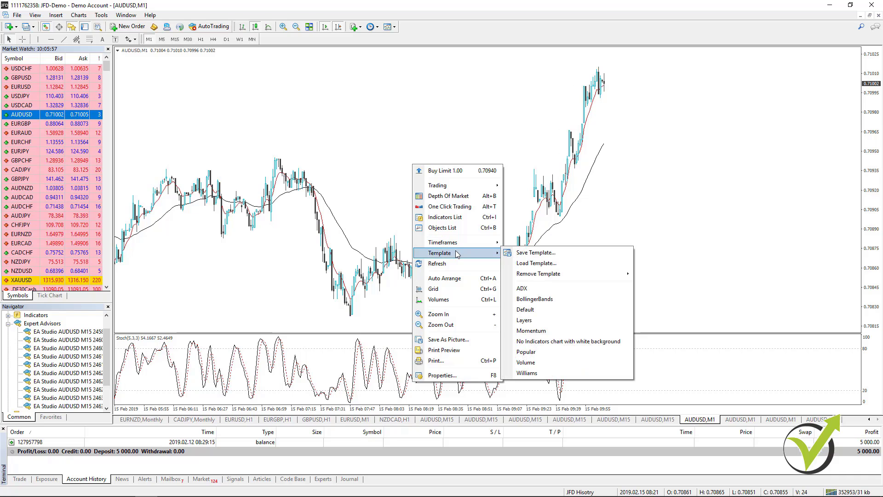
left_click(542, 341)
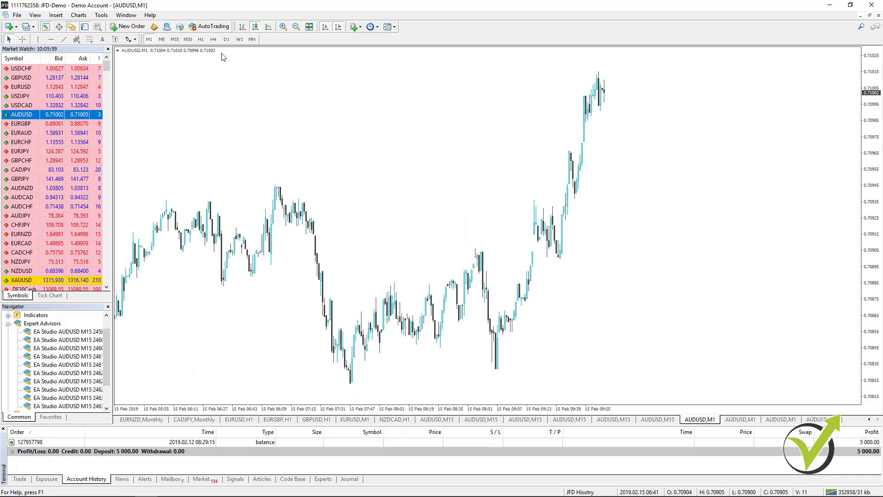
left_click(175, 39)
Apply the white no-indicator template and M15 to the sixth AUDUSD chart
left_click(738, 421)
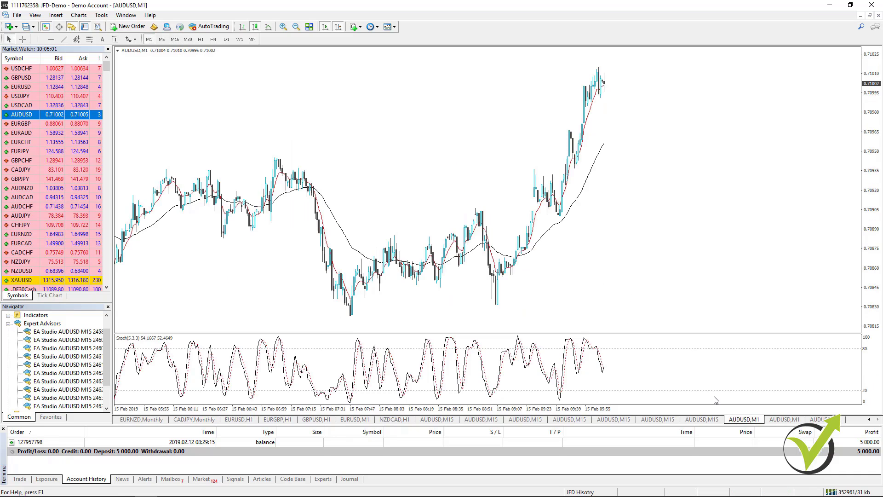
right_click(365, 130)
mouse_move(394, 214)
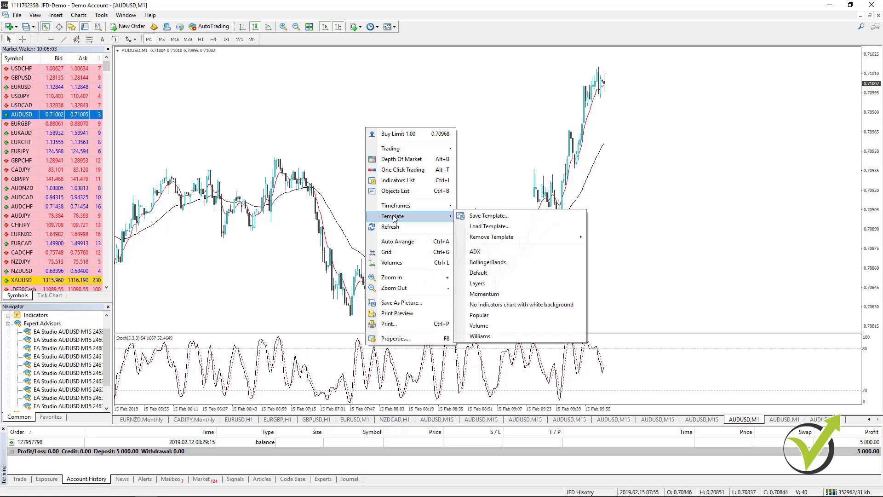
left_click(509, 308)
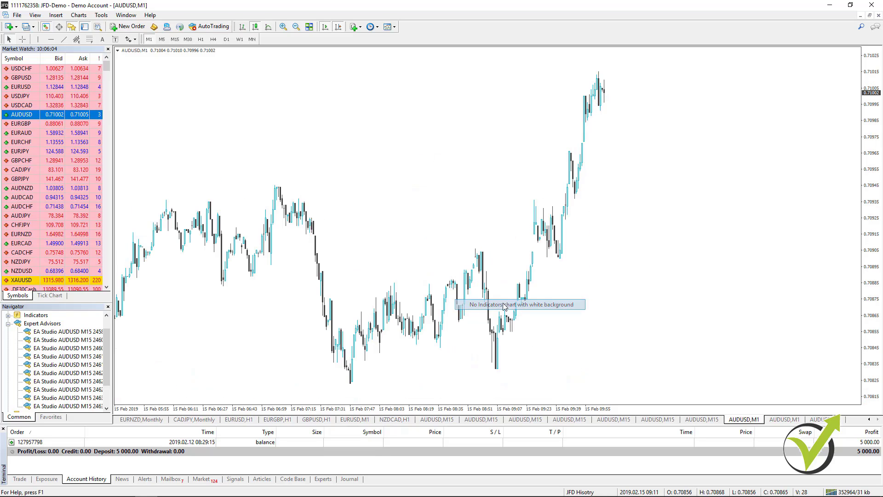
left_click(174, 39)
Apply the white no-indicator template and M15 to the last two AUDUSD charts
left_click(788, 419)
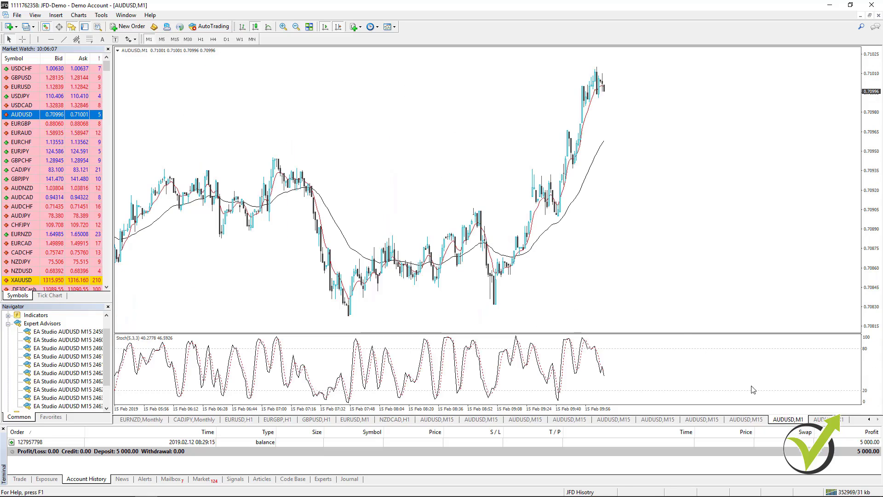
right_click(430, 133)
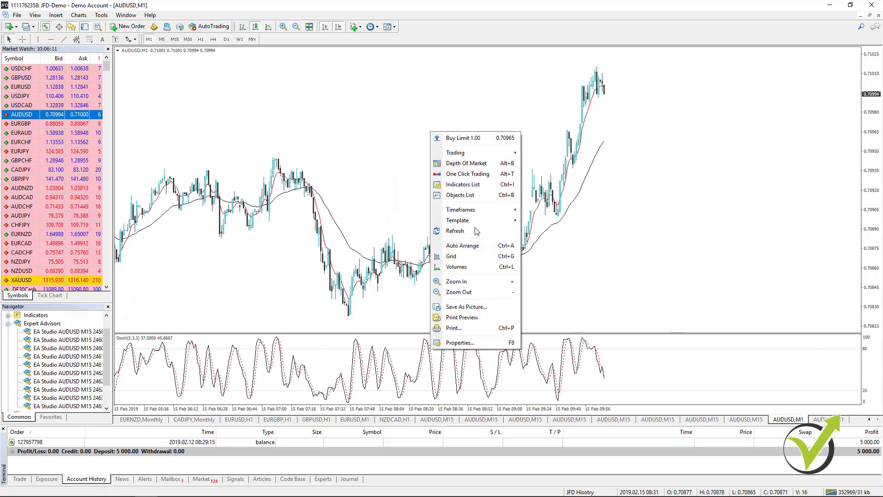
mouse_move(475, 219)
left_click(584, 309)
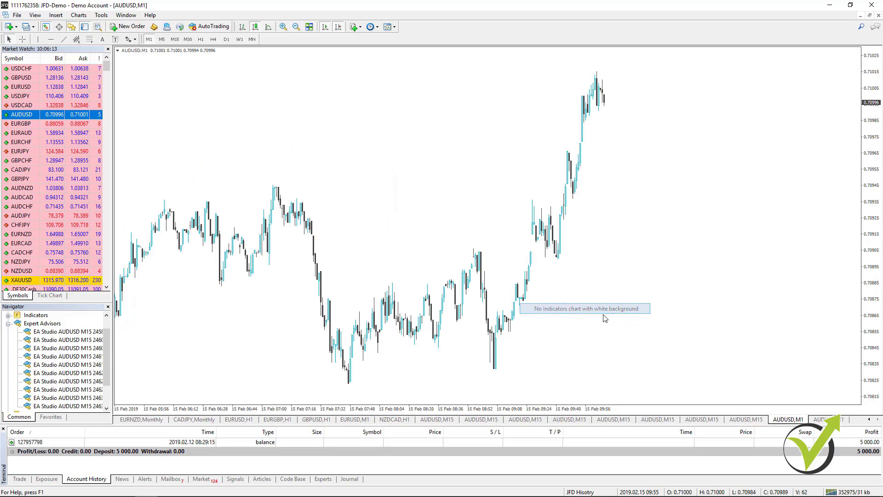
left_click(175, 39)
left_click(828, 419)
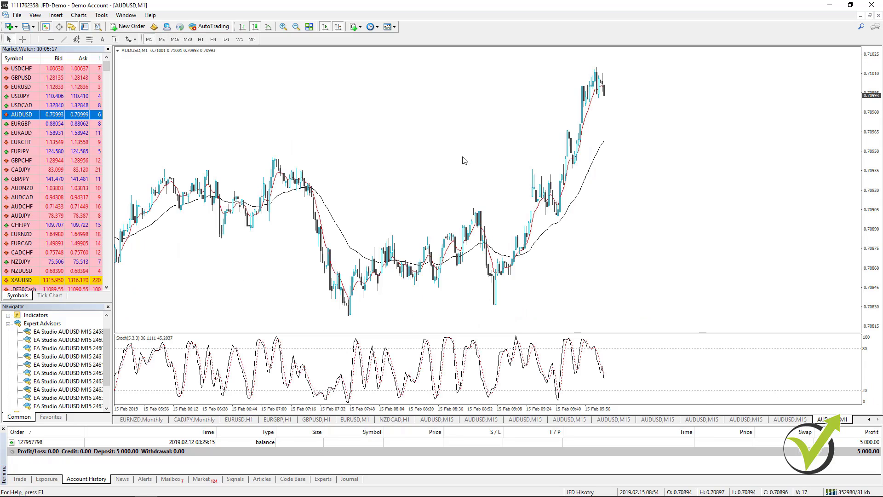
right_click(433, 146)
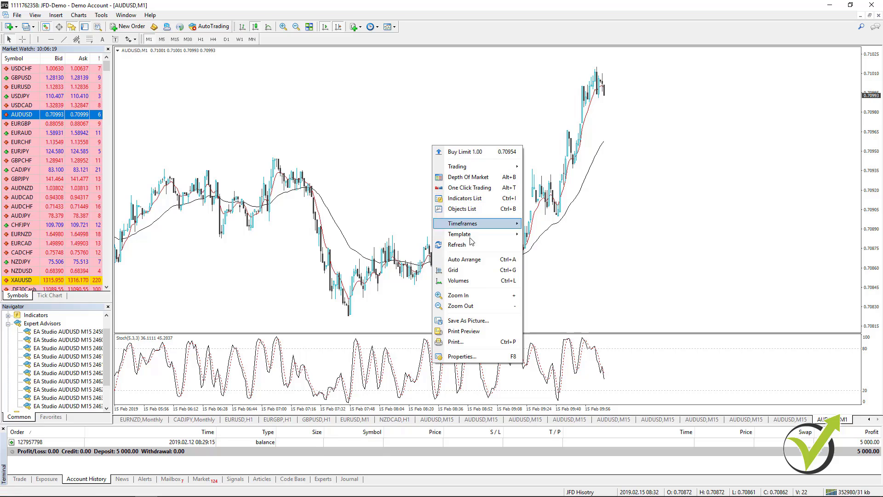
mouse_move(470, 239)
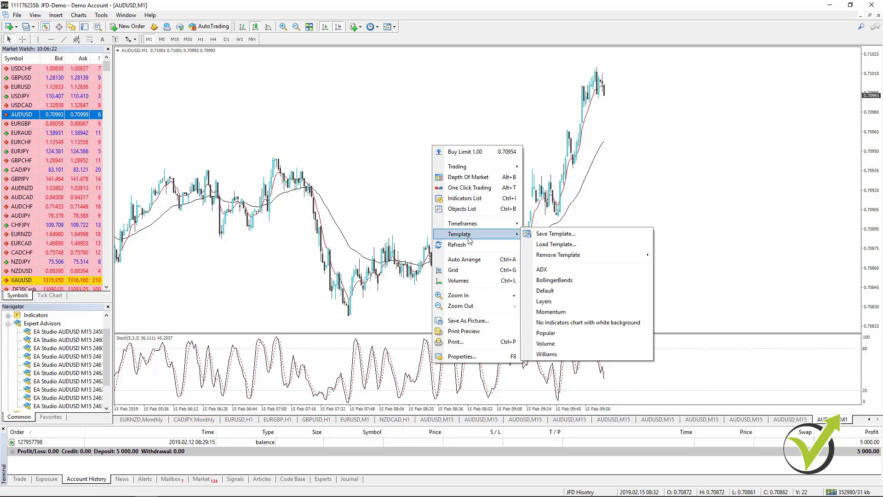
left_click(572, 323)
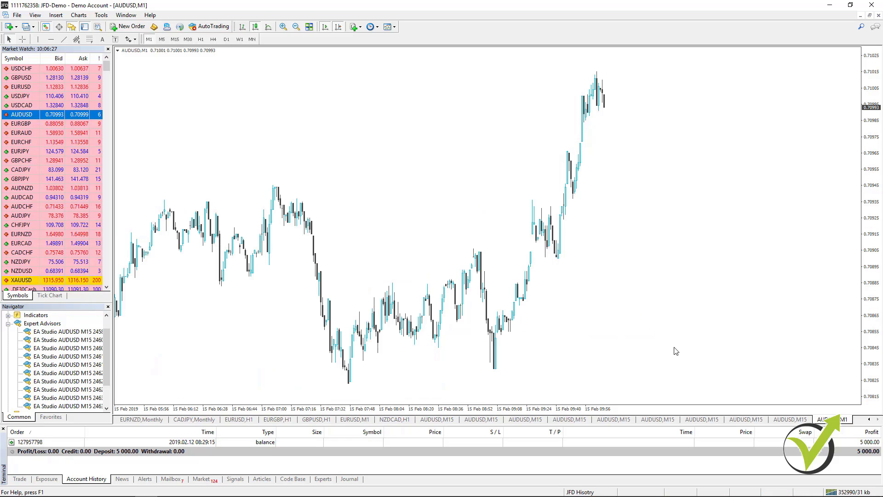
left_click(174, 39)
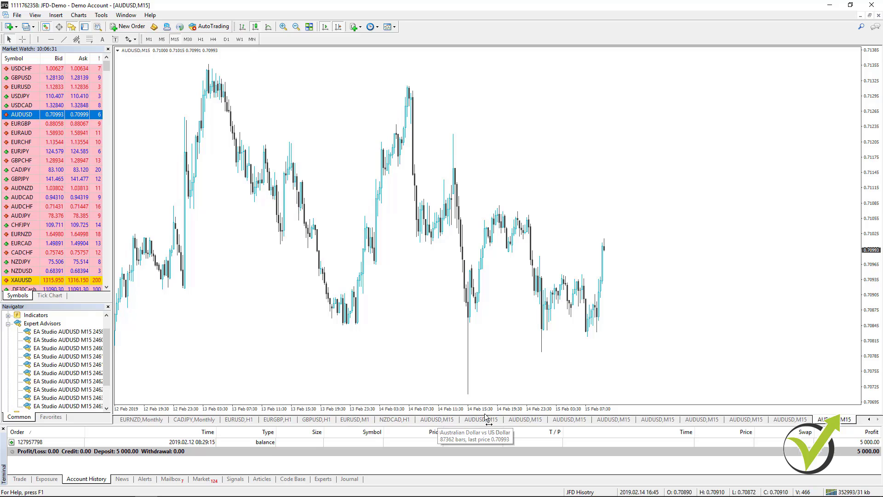
left_click(433, 421)
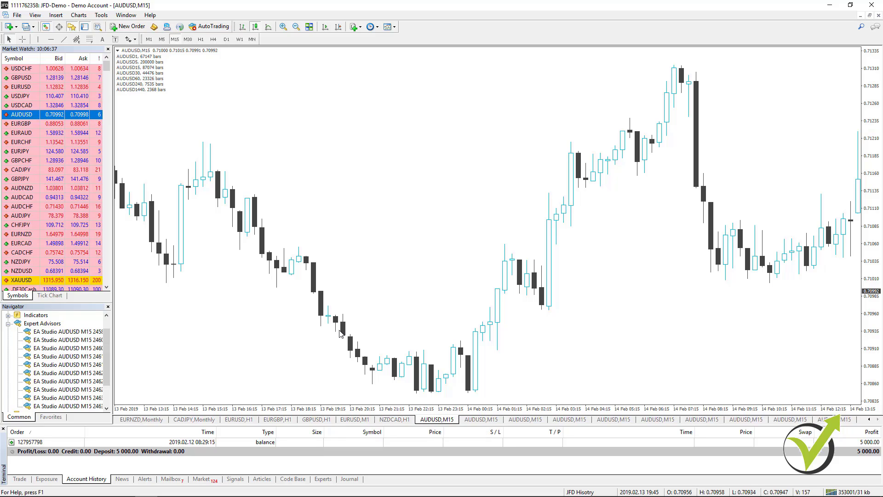
left_click(210, 29)
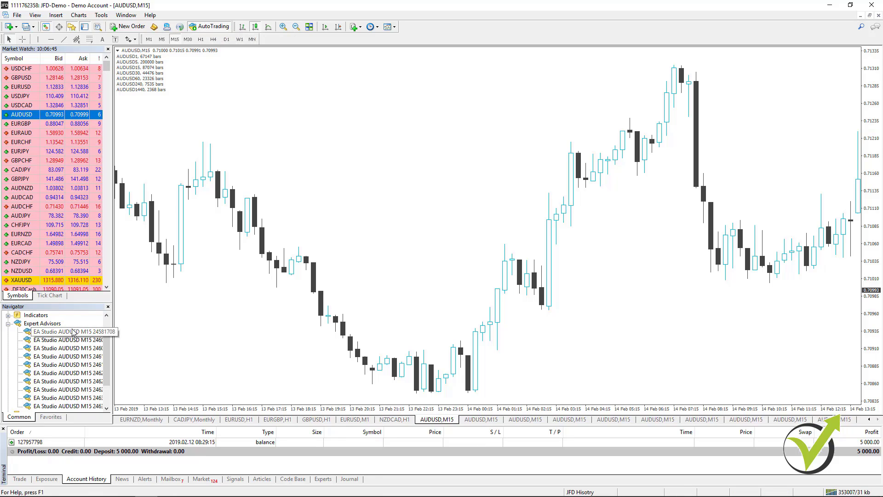
left_click(56, 332)
Attach the first EA Studio advisor to the current AUDUSD M15 chart after reviewing its inputs
left_click_drag(64, 332, 300, 272)
left_click(299, 161)
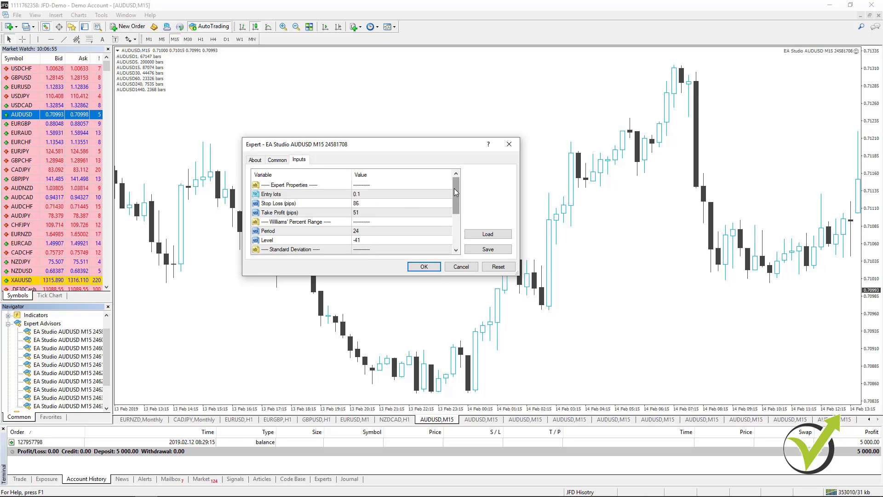
left_click_drag(457, 184, 468, 230)
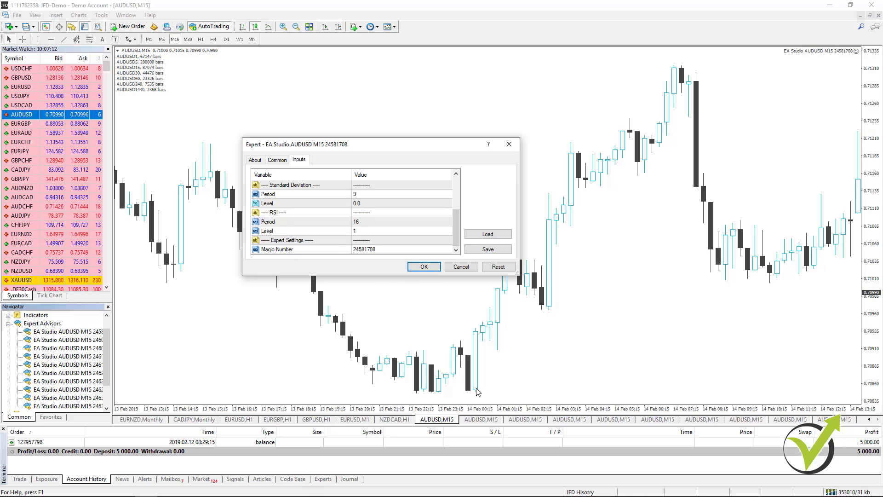
left_click(423, 267)
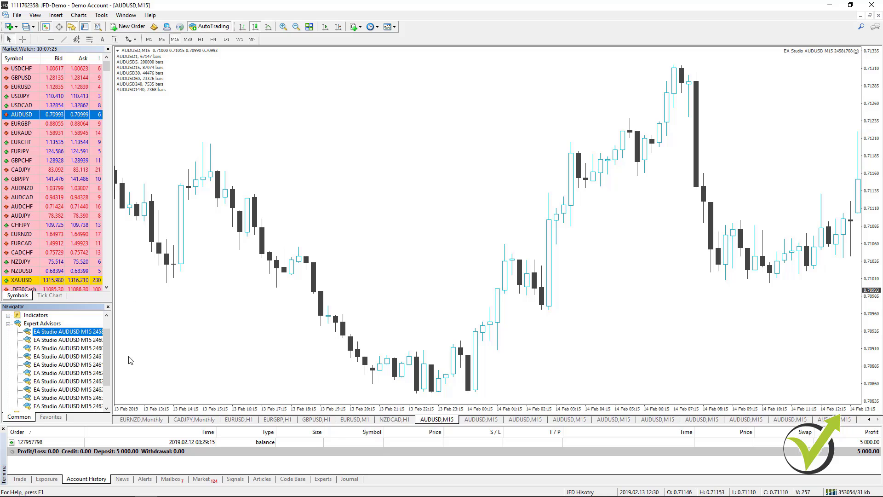
Attach advisors 24601087 and 24609394 to the second and third AUDUSD M15 charts
left_click(482, 420)
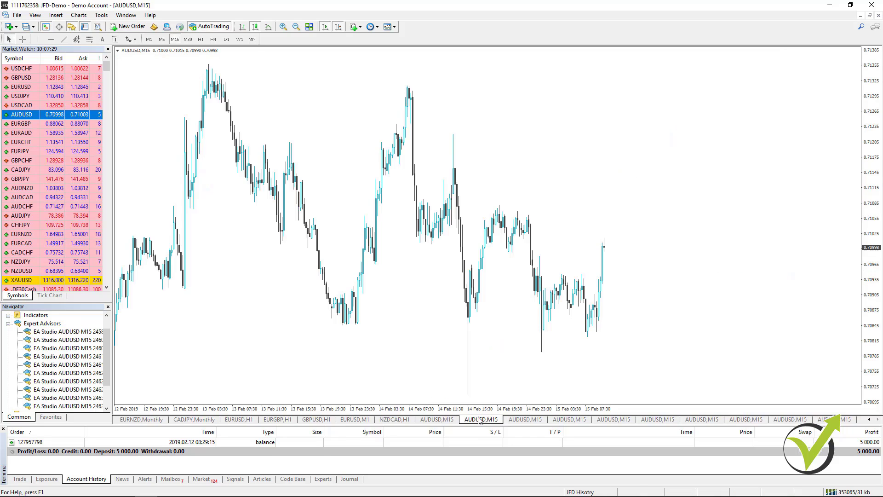
left_click_drag(49, 344, 181, 339)
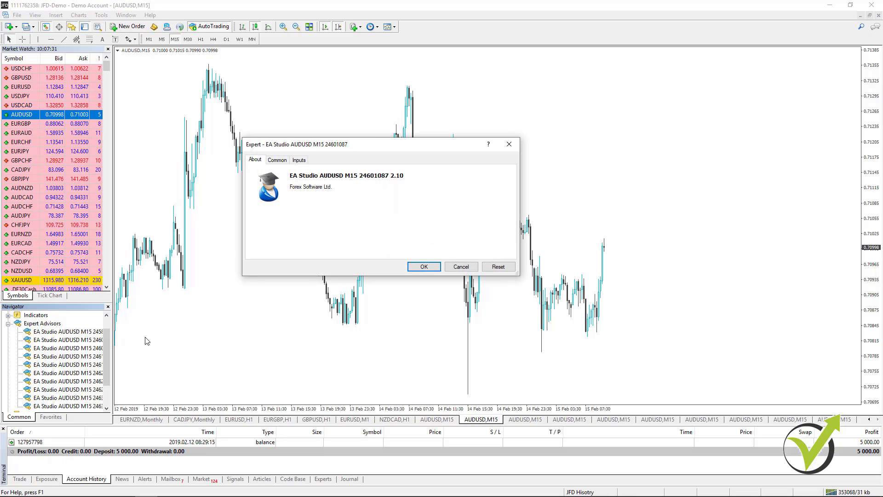
left_click(424, 267)
left_click(524, 420)
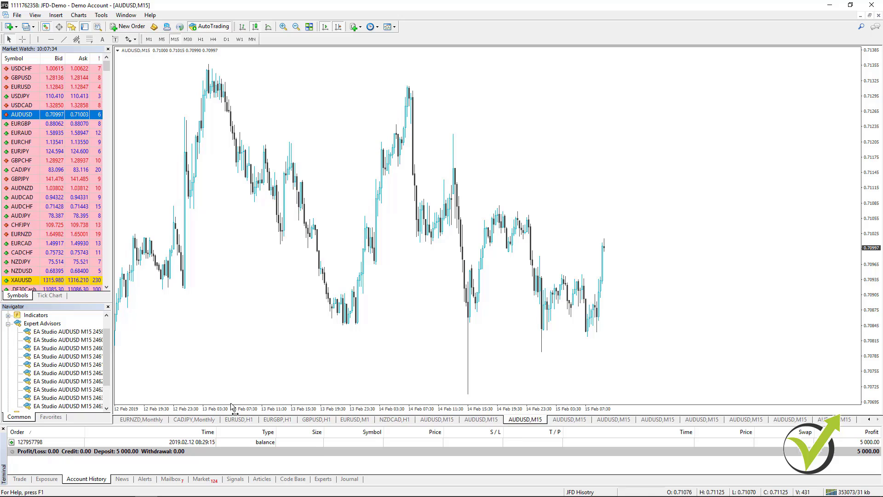
double_click(76, 349)
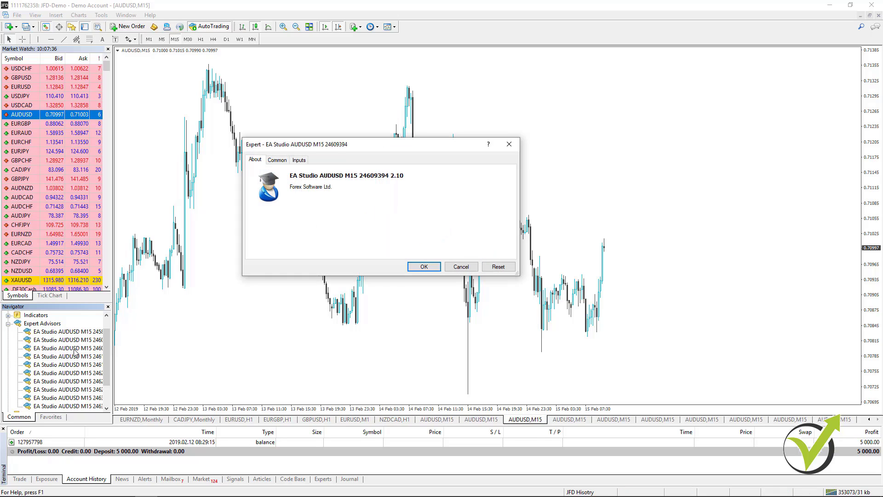
left_click(423, 267)
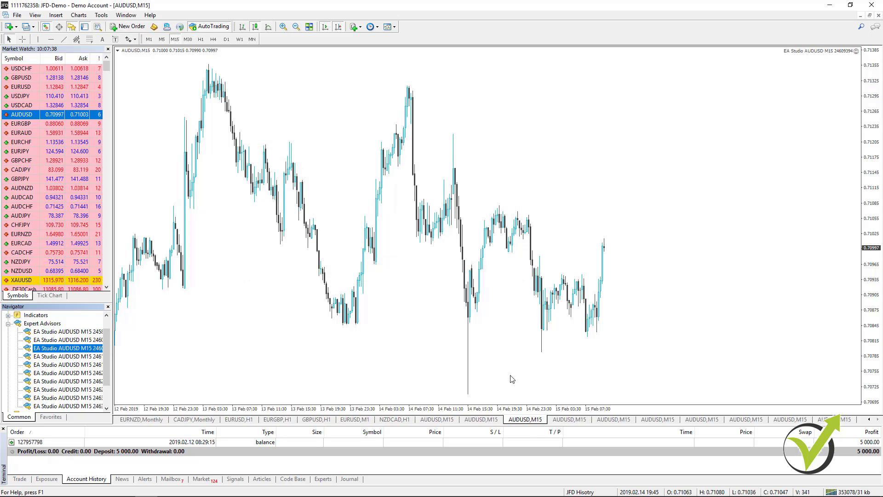
Attach advisors 24611991 and 24618267 to the fourth and fifth AUDUSD M15 charts
left_click(570, 419)
left_click_drag(64, 356, 166, 345)
left_click(424, 267)
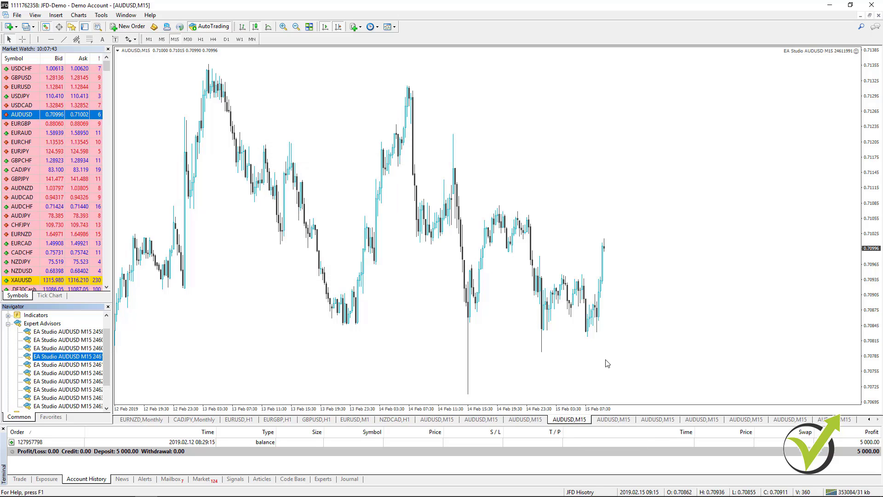
left_click(609, 421)
left_click_drag(64, 364, 269, 327)
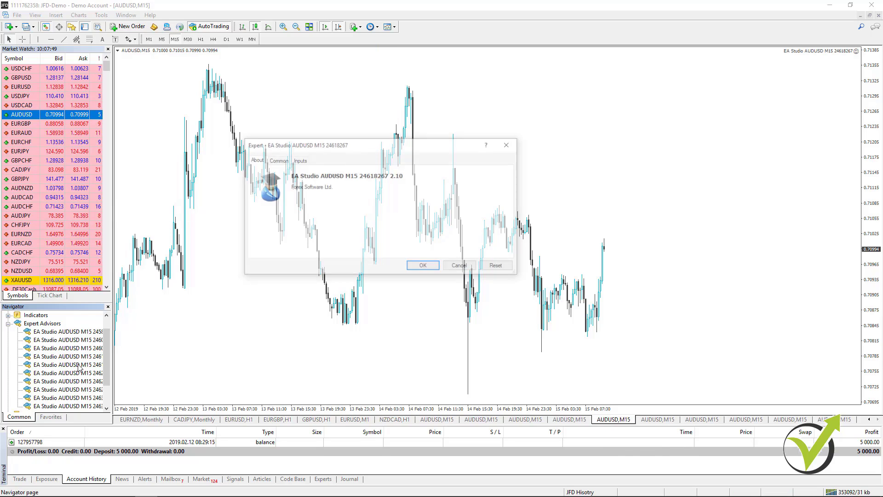
left_click(424, 268)
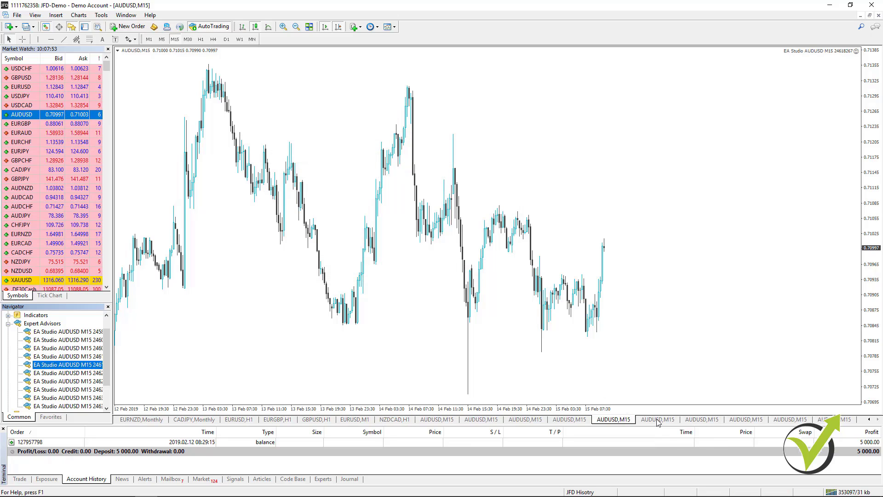
Attach advisors 24625051 and 24627818 to the sixth and seventh AUDUSD M15 charts
left_click(658, 420)
left_click_drag(65, 372, 322, 207)
left_click(424, 268)
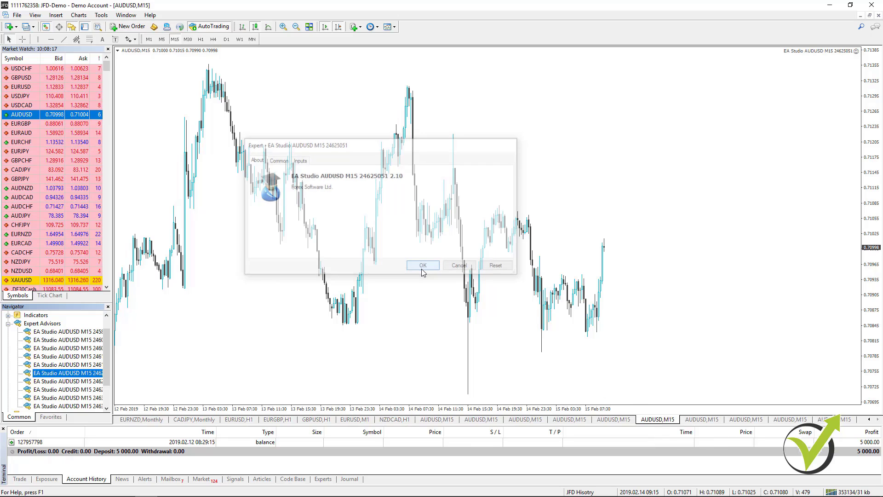
left_click(696, 419)
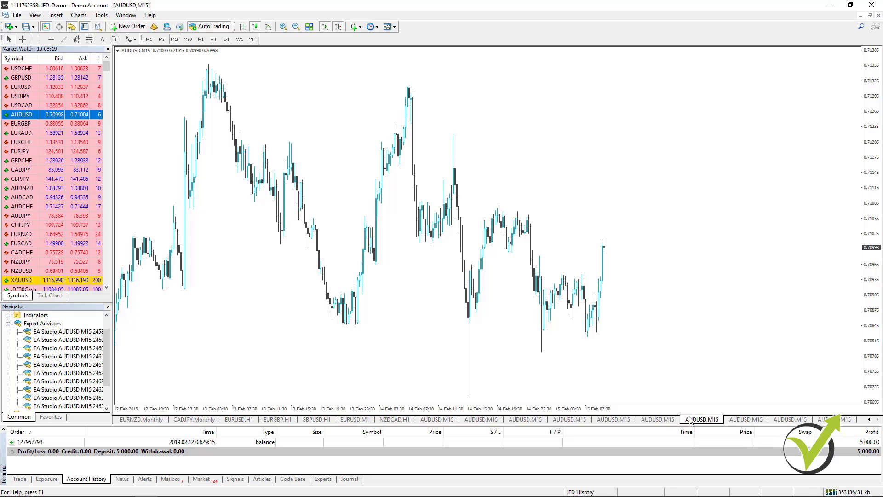
double_click(92, 382)
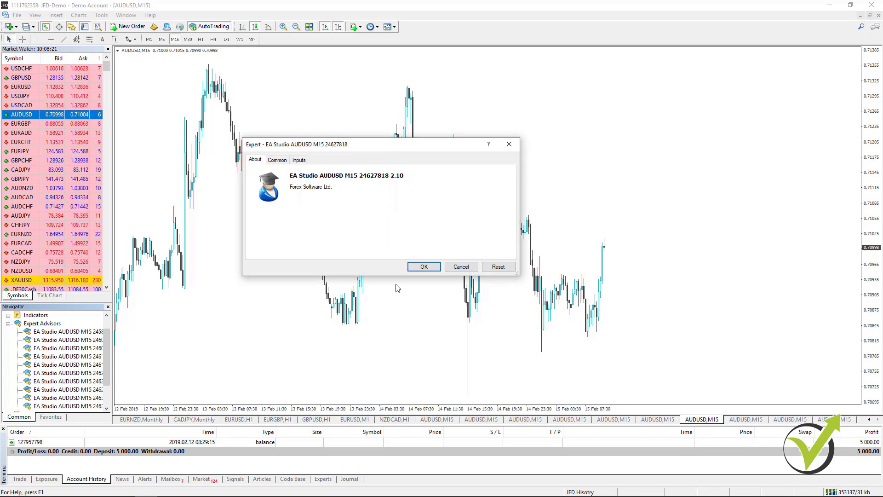
left_click(424, 266)
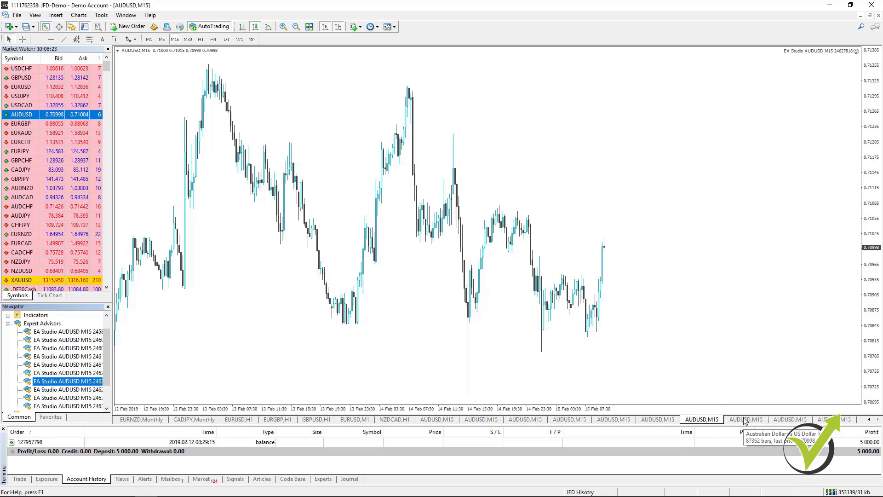
Attach advisors 24629963, 24631924 and 24636692 to the last three AUDUSD M15 charts
left_click(745, 420)
double_click(80, 391)
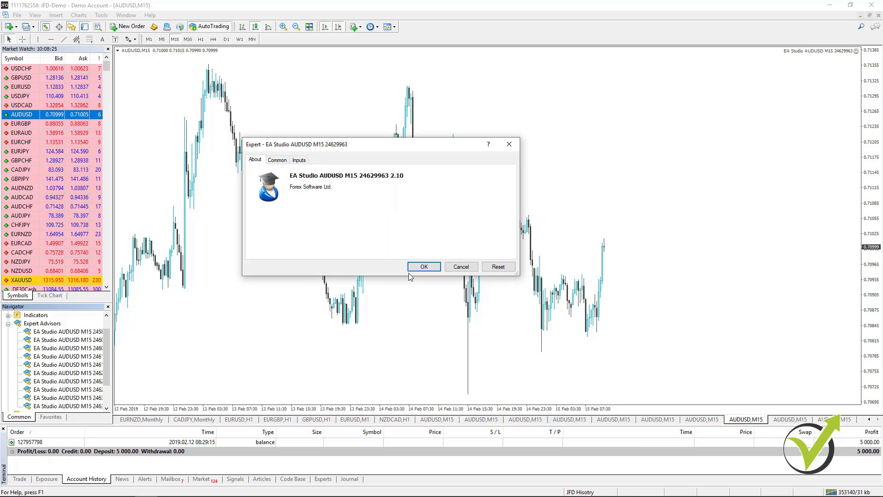
left_click(423, 265)
left_click(788, 420)
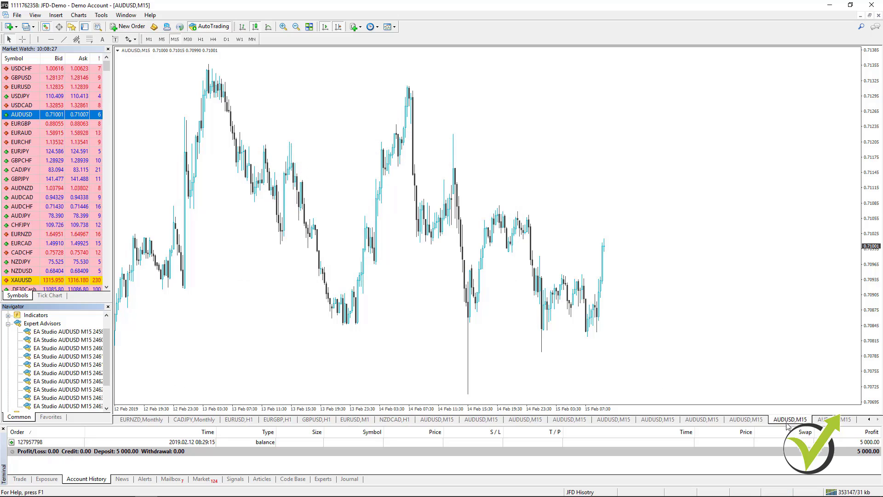
double_click(90, 395)
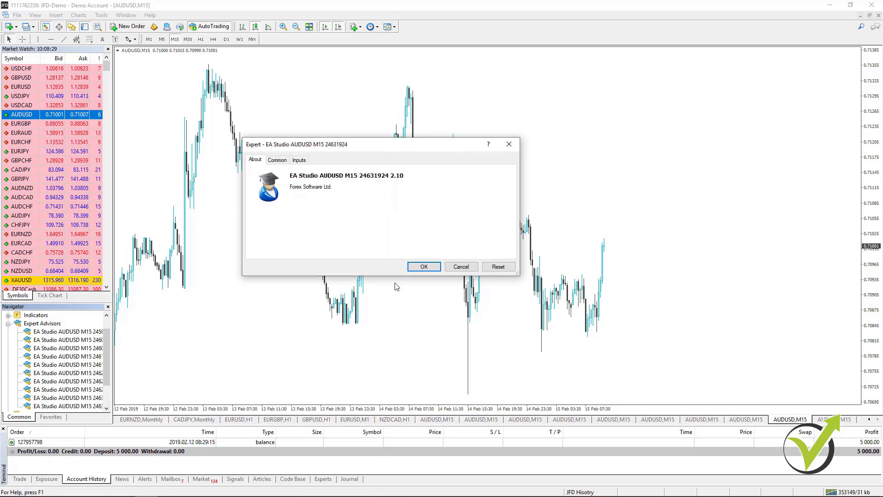
left_click(426, 266)
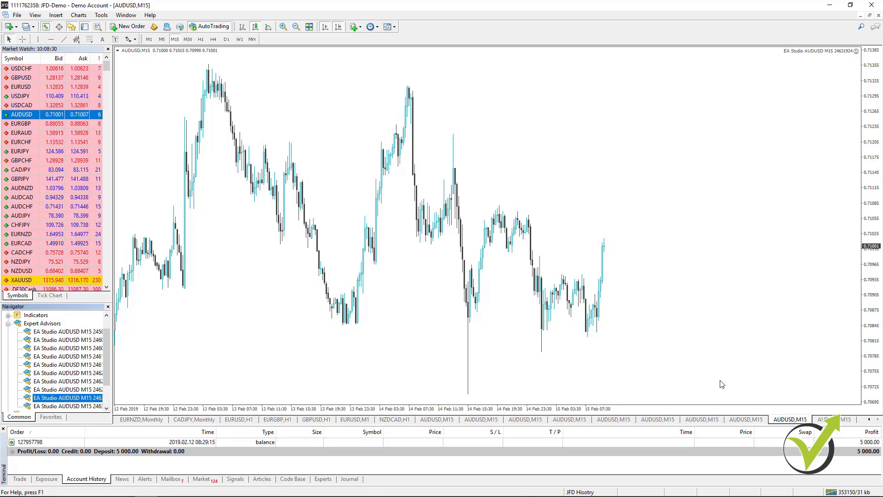
left_click(842, 421)
double_click(75, 407)
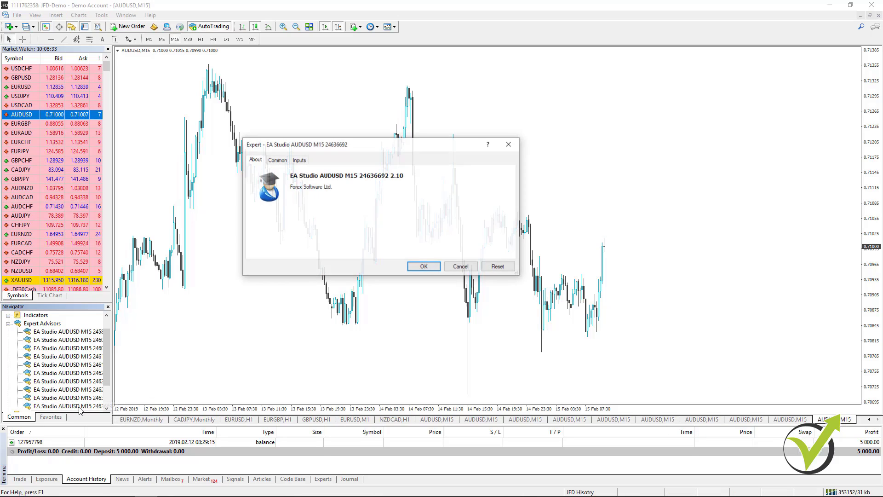
left_click(423, 267)
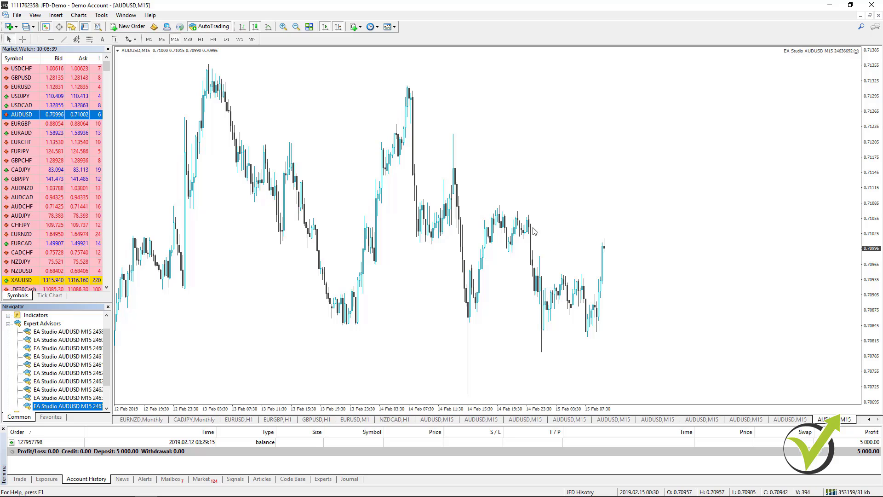
mouse_move(529, 230)
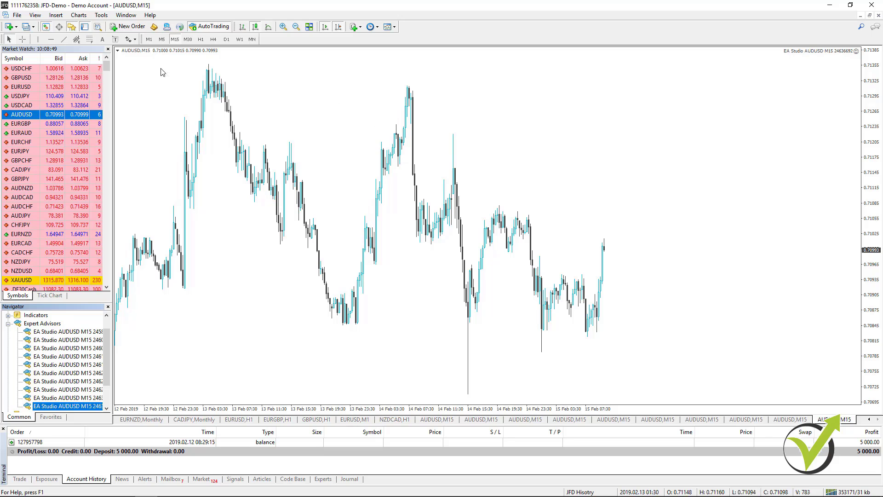
Check the exported experts in the data folder's MQL4 > Experts, then right-click Expert Advisors in the Navigator
left_click(20, 16)
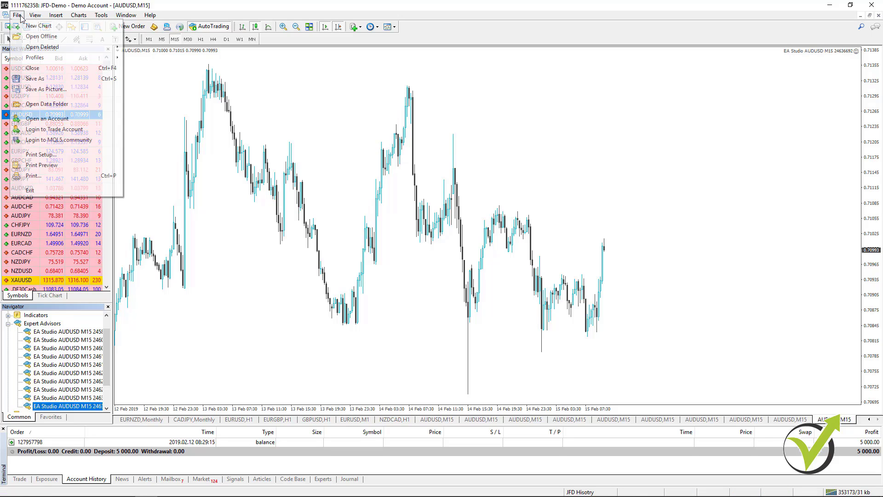
left_click(46, 104)
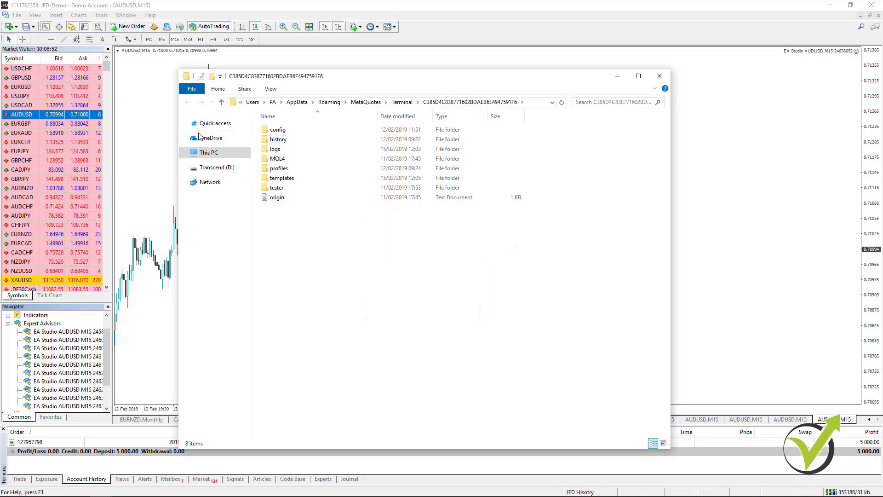
double_click(278, 158)
double_click(277, 130)
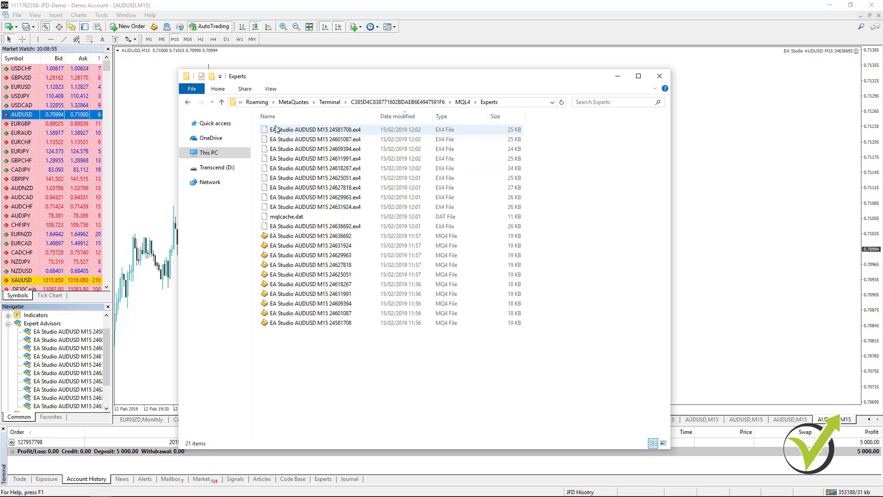
left_click(660, 78)
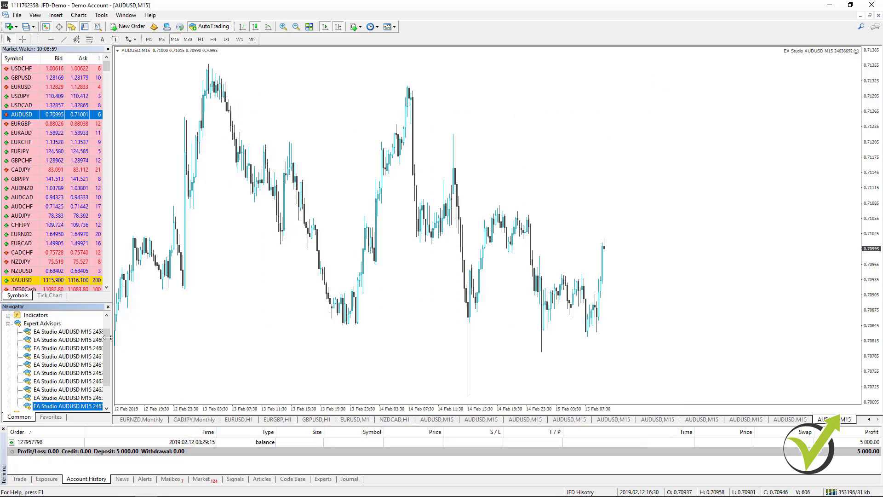
right_click(37, 324)
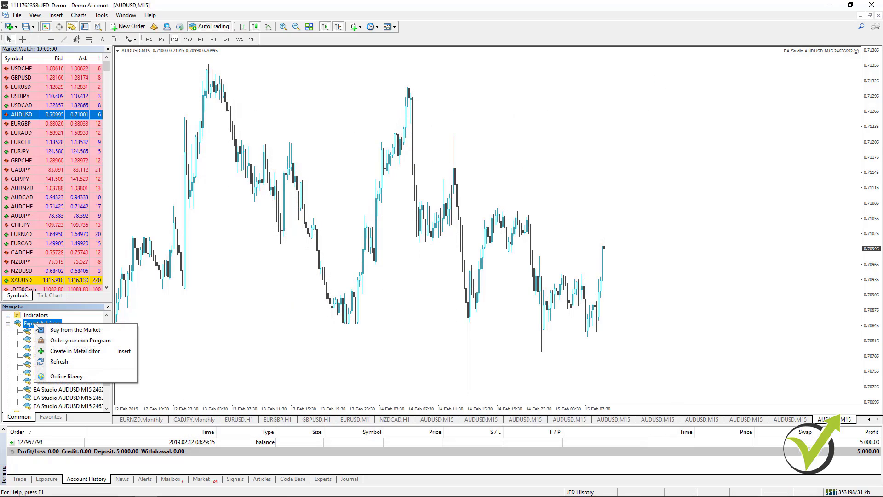
Dismiss the context menu and widen the Navigator so the full EA Studio expert names show
left_click(154, 381)
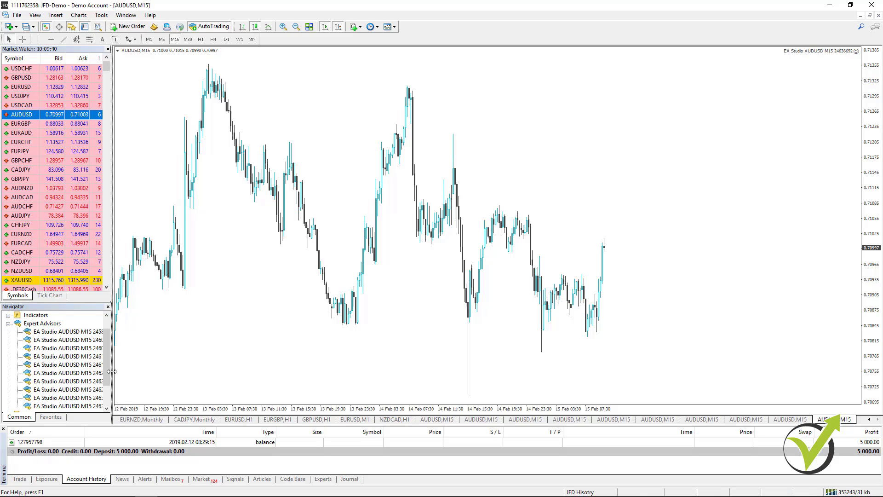
left_click_drag(116, 372, 134, 371)
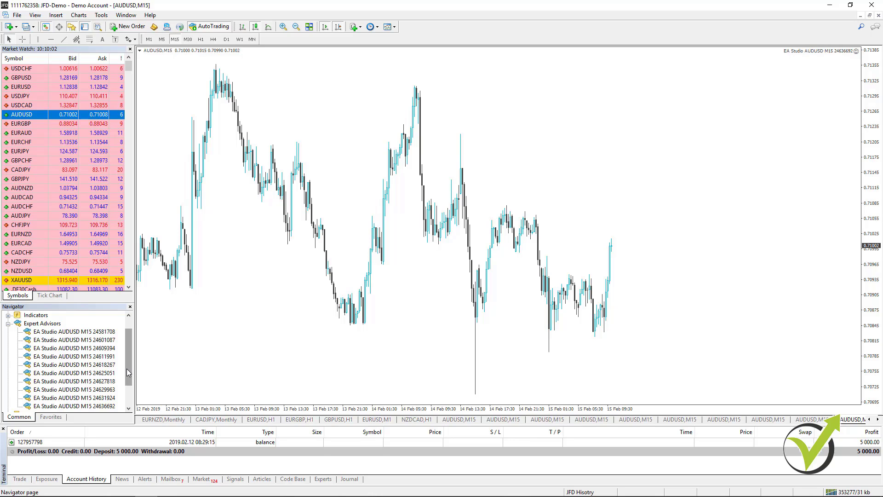
left_click_drag(128, 367, 131, 371)
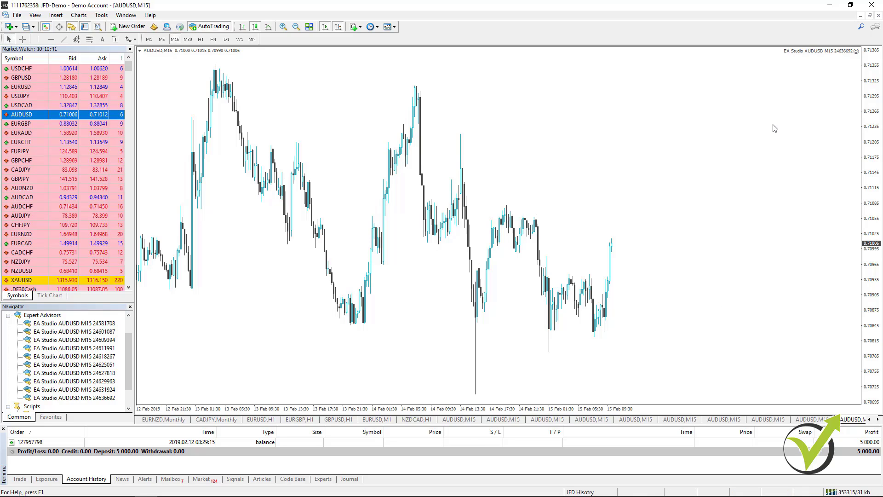
Minimize MetaTrader 4, return to EA Studio's Collection at the top, and go to Tools
left_click(830, 5)
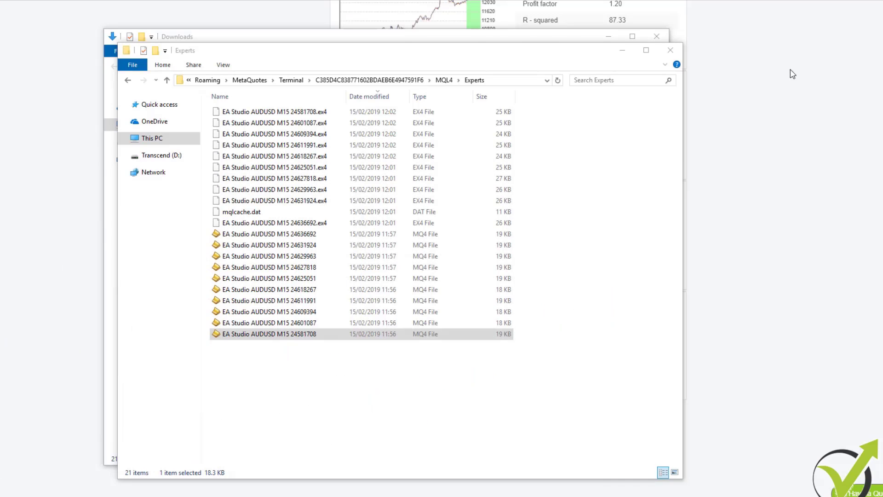
left_click(784, 118)
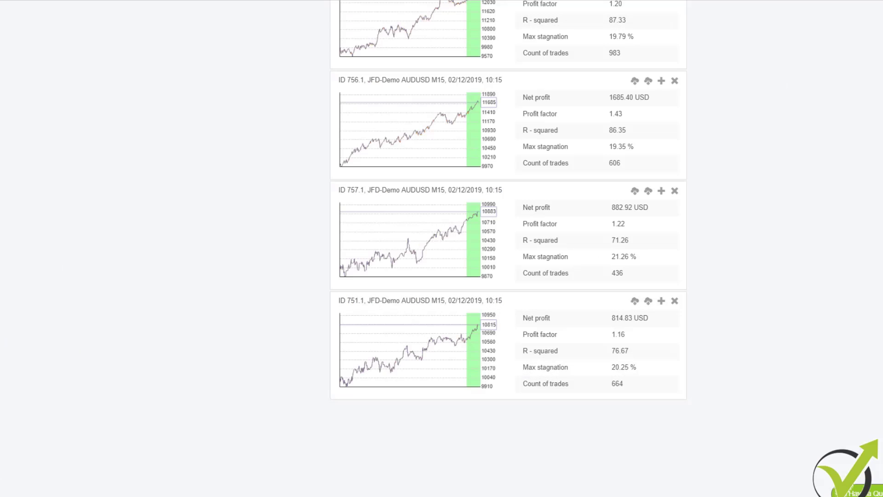
scroll(509, 248, "up", 20)
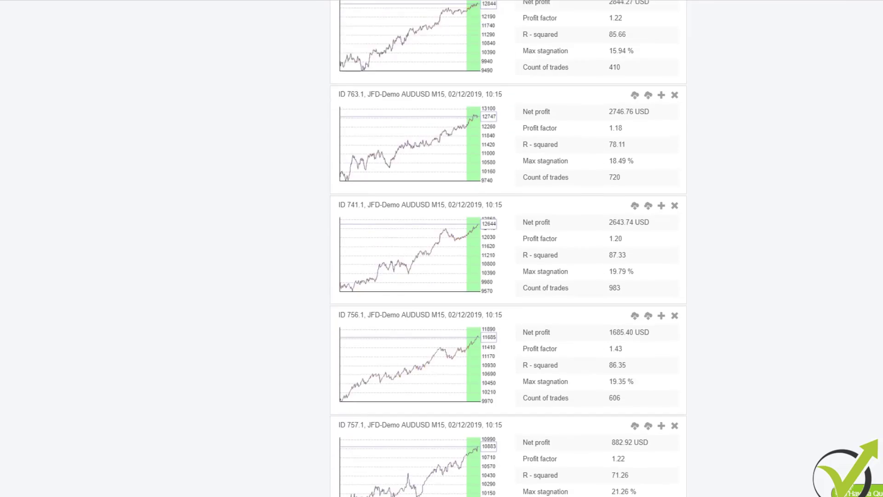
scroll(508, 248, "up", 1)
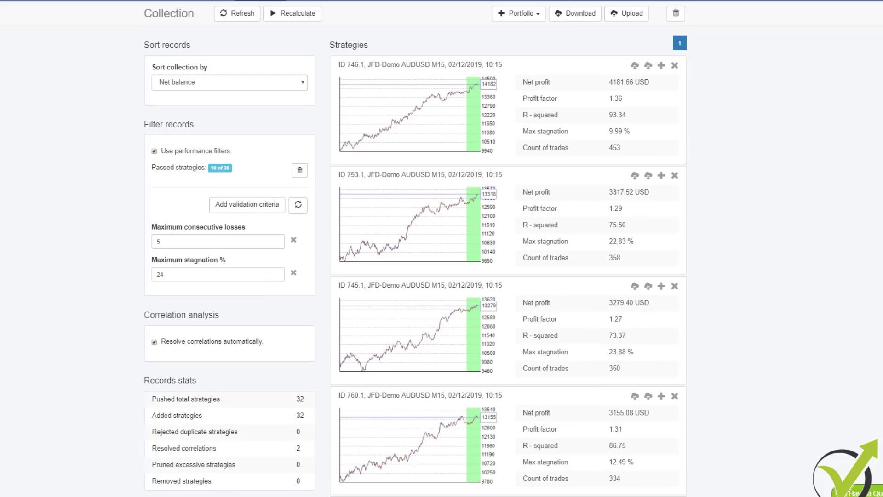
scroll(509, 248, "up", 1)
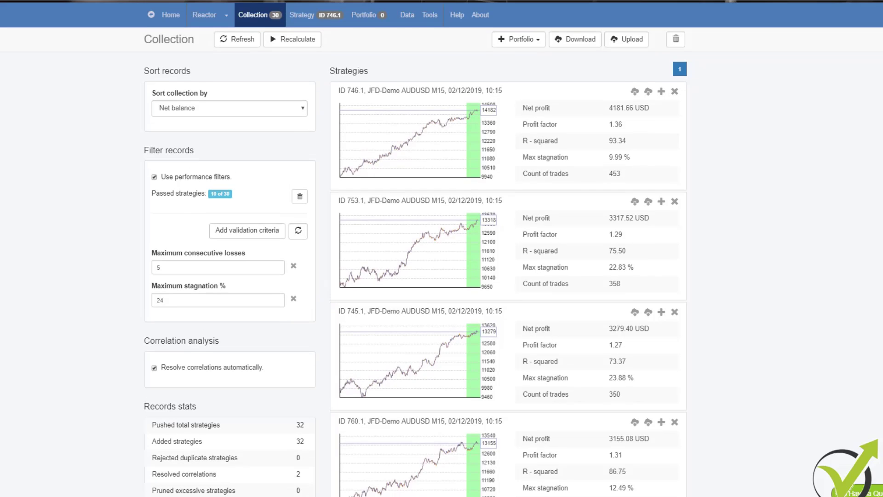
scroll(508, 248, "down", 1)
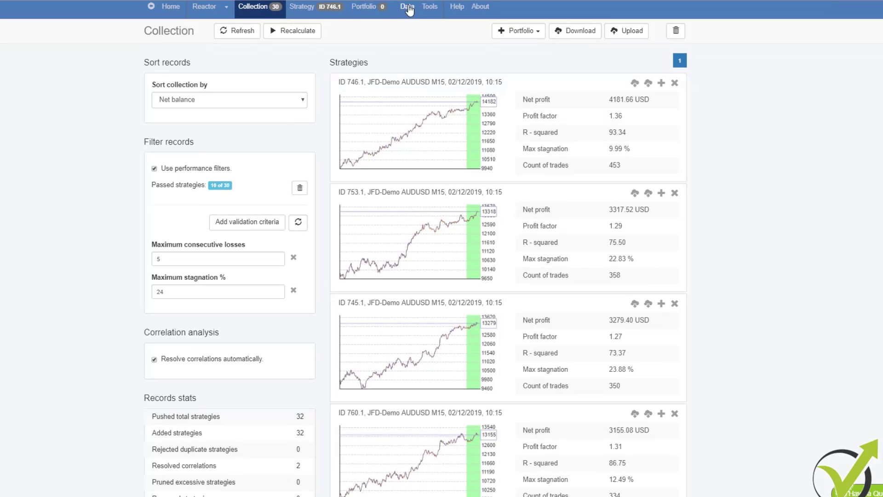
left_click(430, 7)
Look over Available Indicators and the common Acceptance Criteria, then go back to Collection
left_click(157, 93)
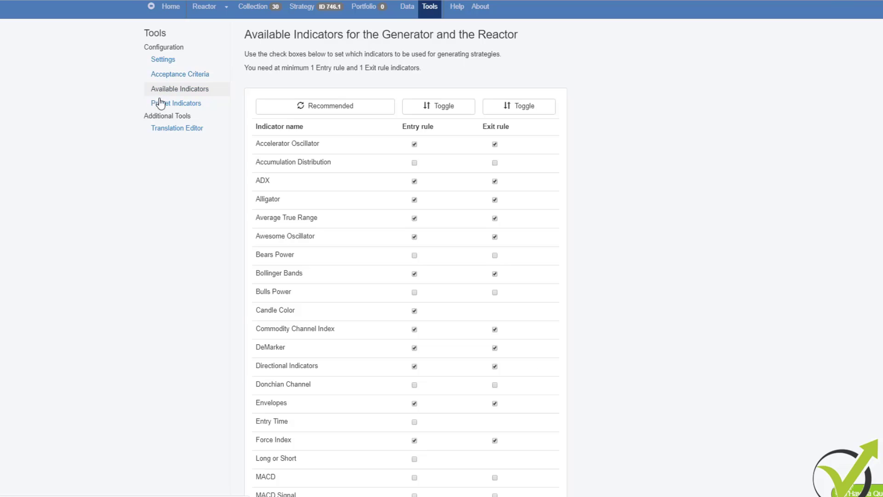
left_click(172, 77)
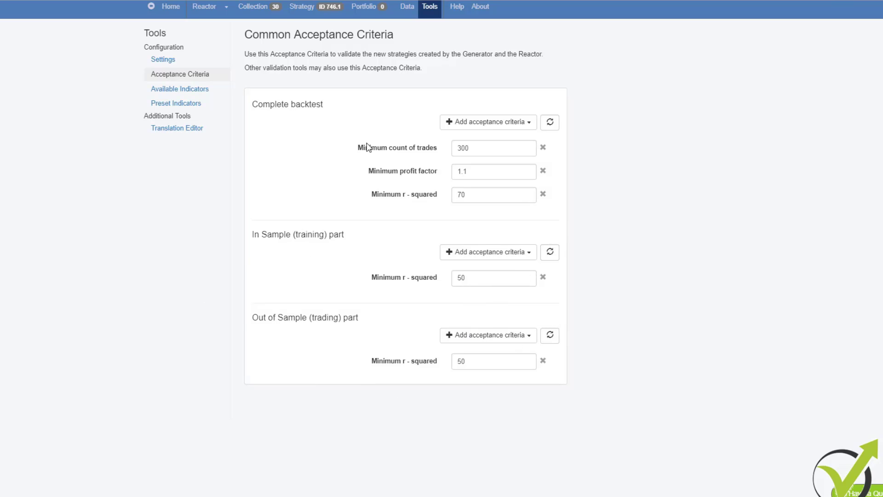
left_click(255, 11)
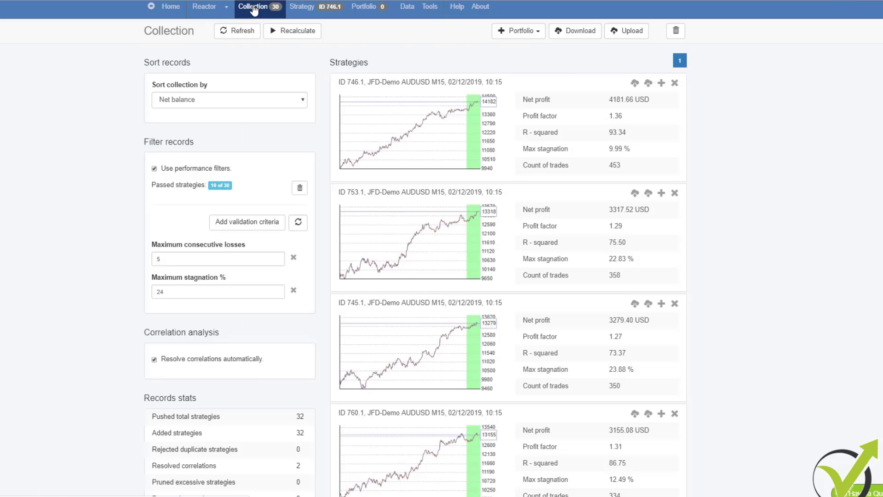